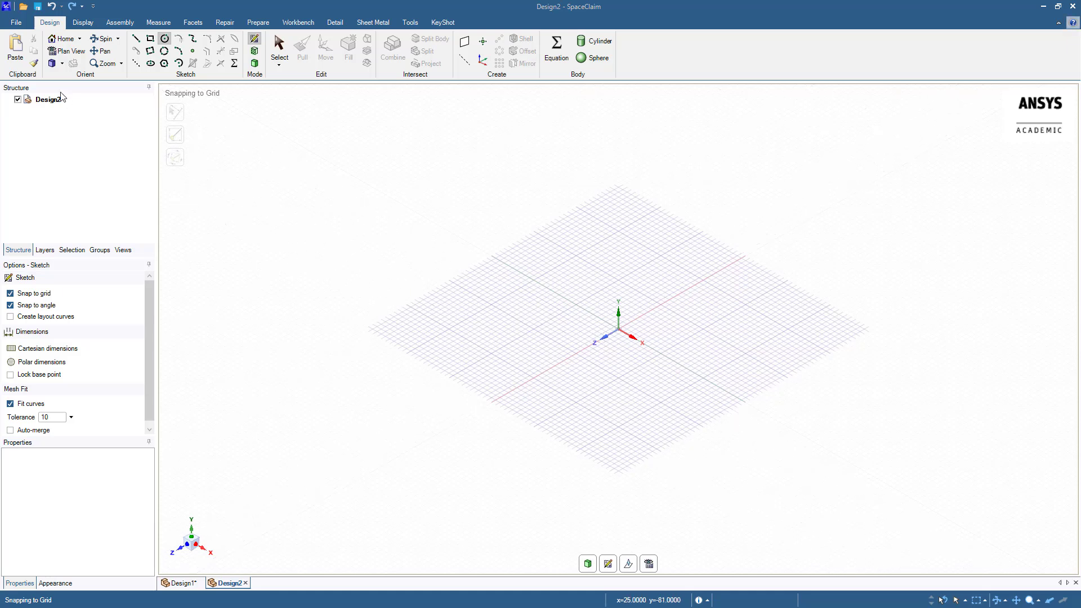
# Open the program options and examine the navigation theme and the key and mouse combinations offered for zooming
pyautogui.click(15, 24)
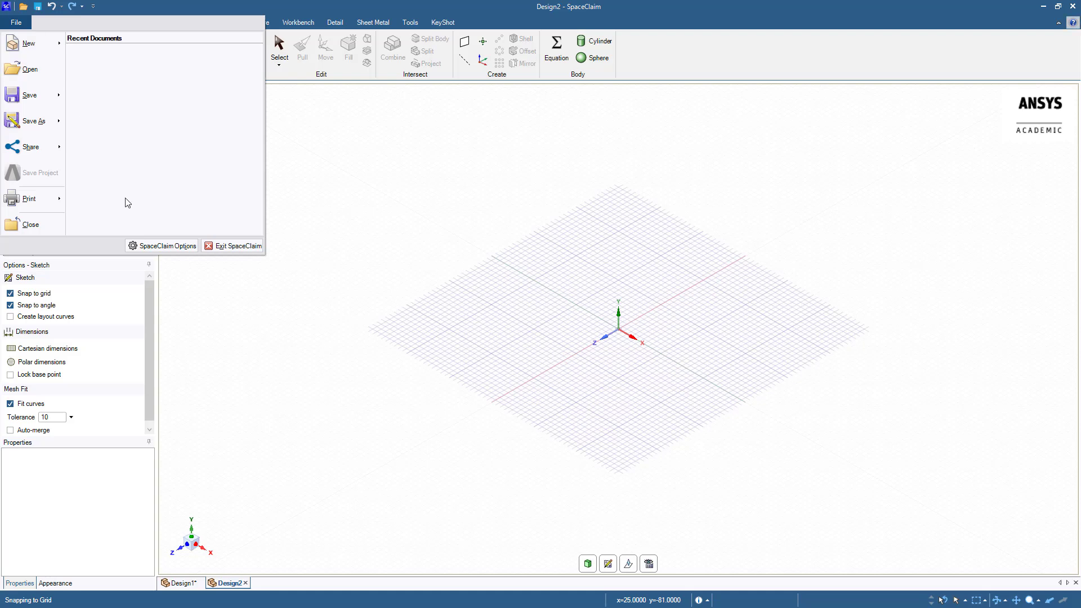
pyautogui.click(160, 248)
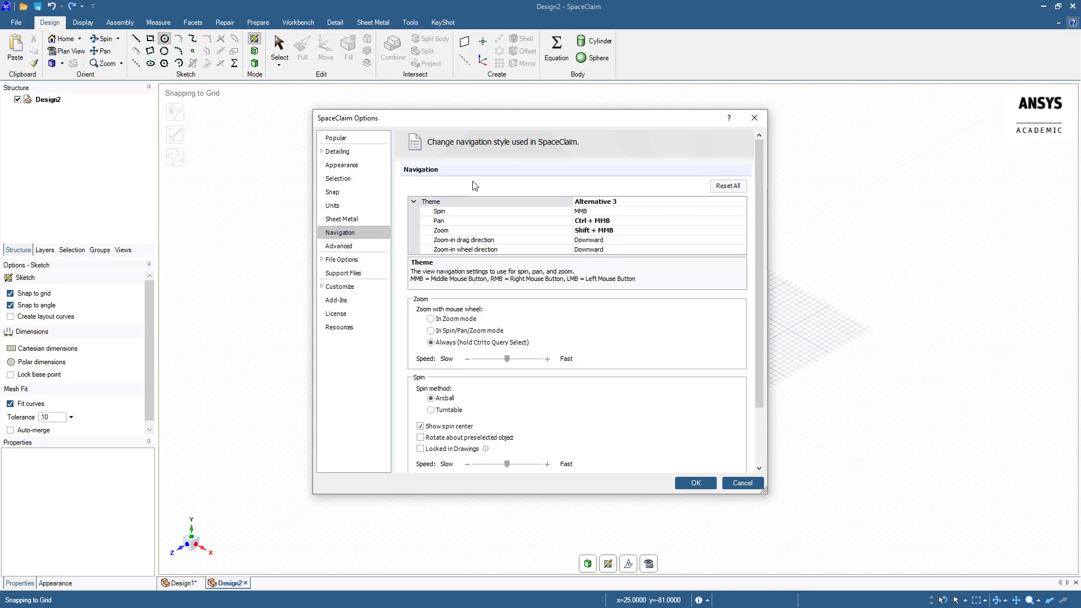
pyautogui.click(638, 200)
pyautogui.click(741, 201)
pyautogui.click(741, 201)
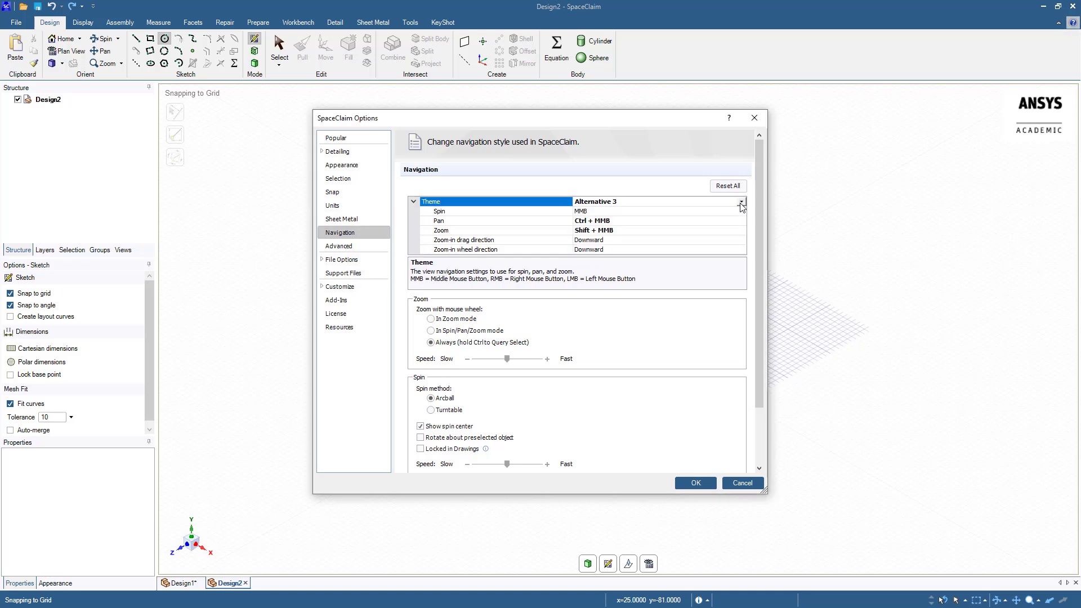
pyautogui.click(663, 231)
pyautogui.click(740, 231)
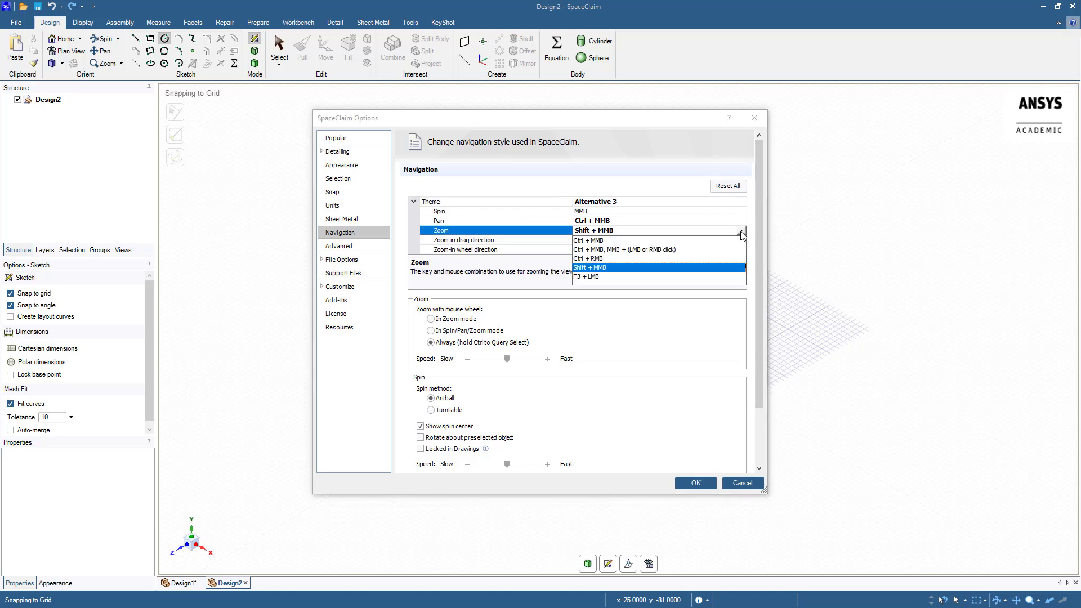
pyautogui.click(741, 231)
pyautogui.press('Return')
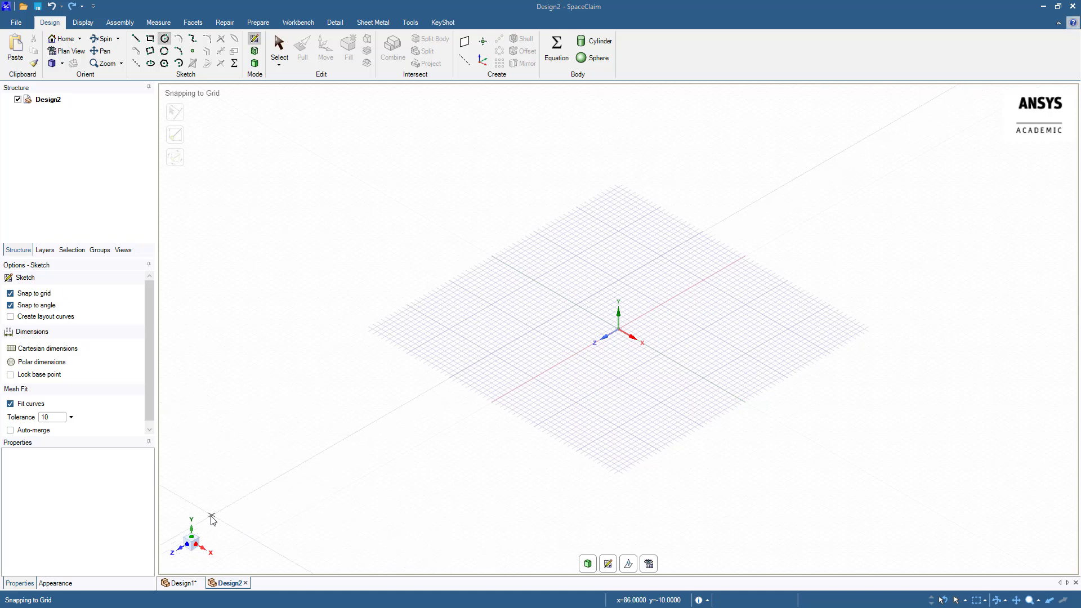
# View the sketch grid straight along the Y axis and sketch a 15 mm diameter circle centred on the origin
pyautogui.click(193, 531)
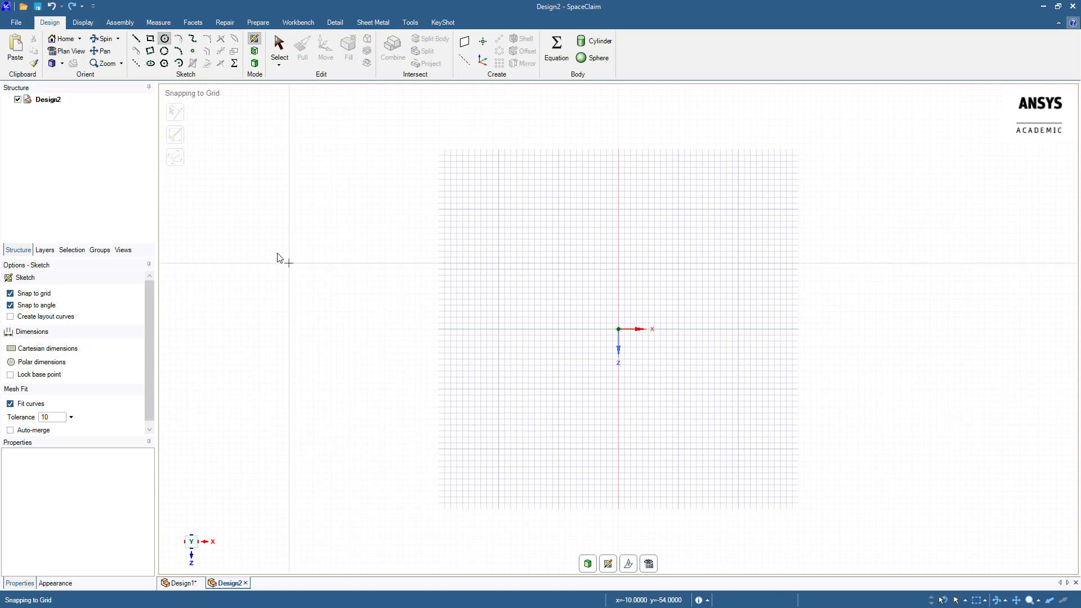
pyautogui.click(164, 39)
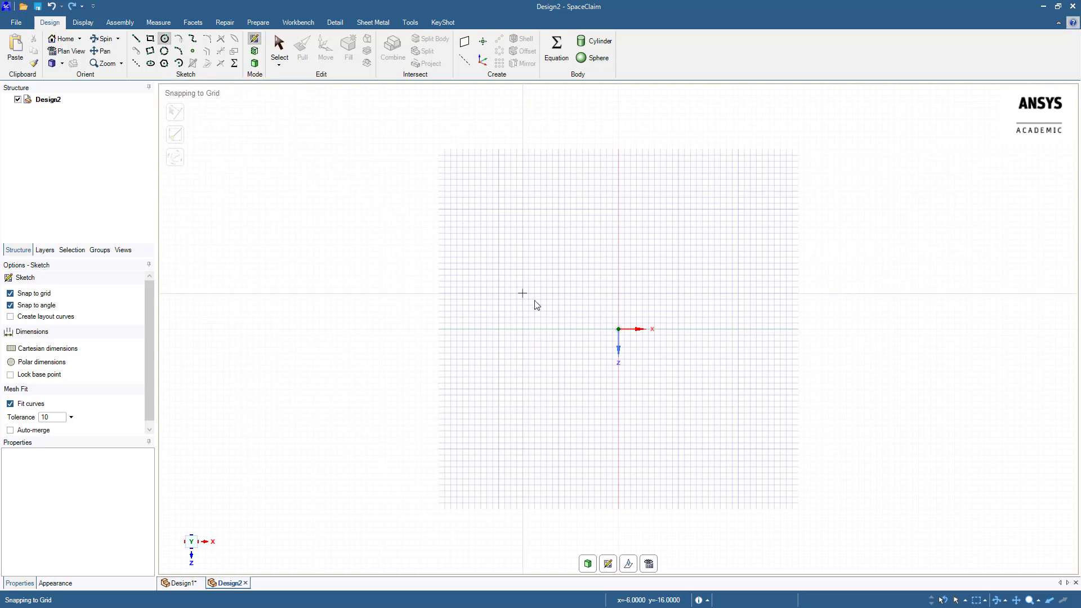
pyautogui.click(618, 329)
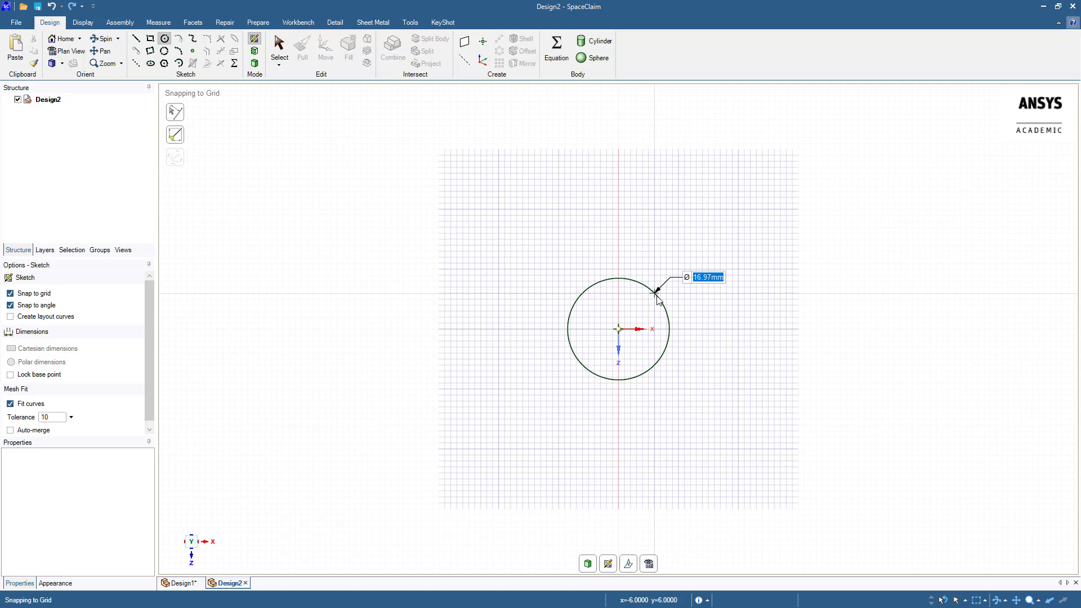
pyautogui.write('15')
pyautogui.press('Return')
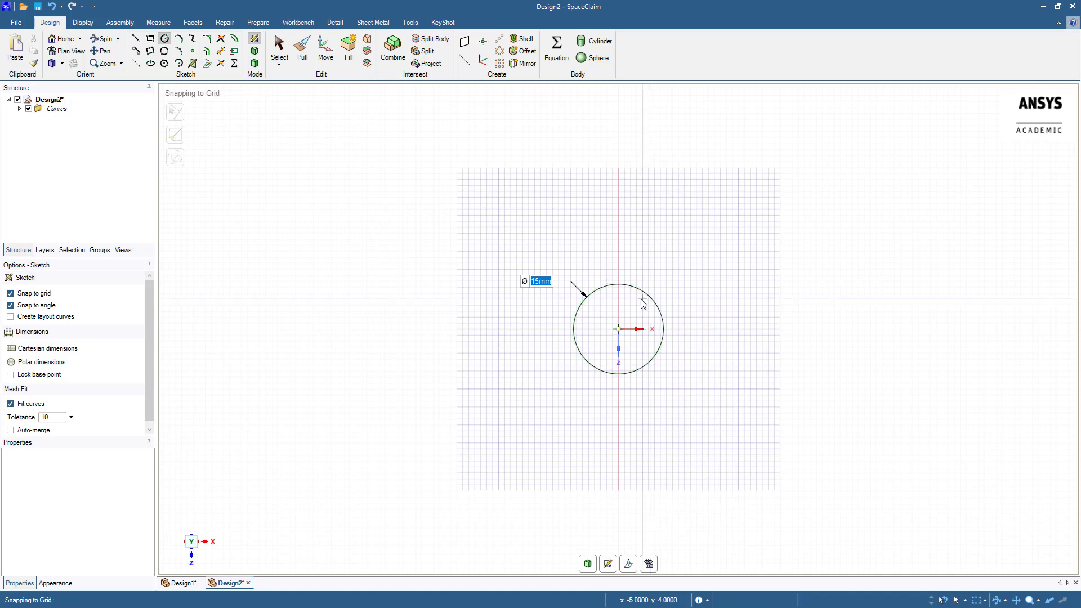
# Sketch a concentric 16 mm diameter circle at the origin and expand the Curves folder in the structure tree
pyautogui.click(618, 329)
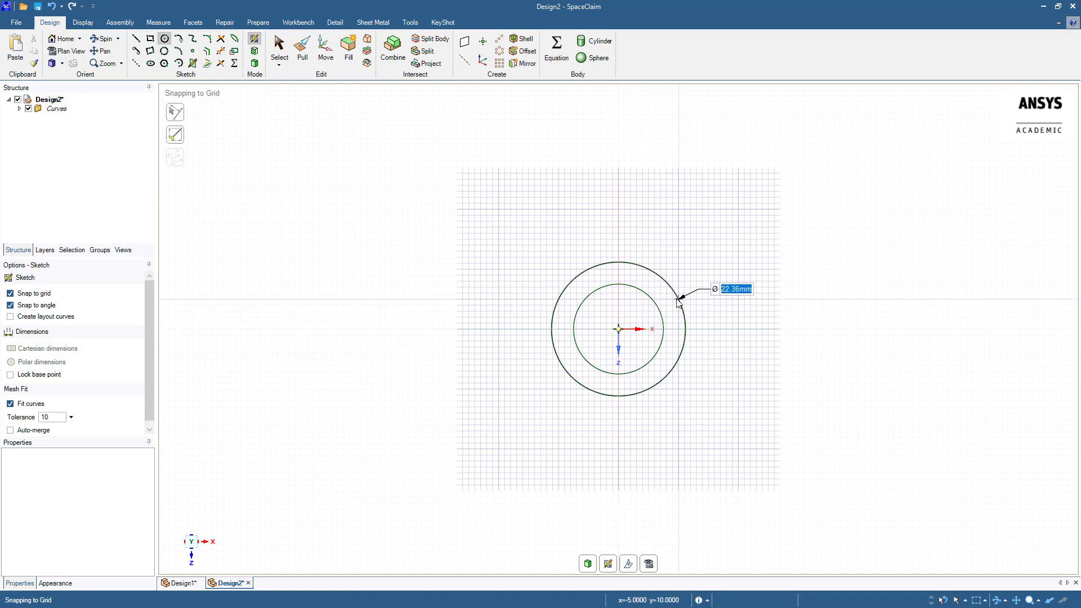
pyautogui.write('16')
pyautogui.press('Return')
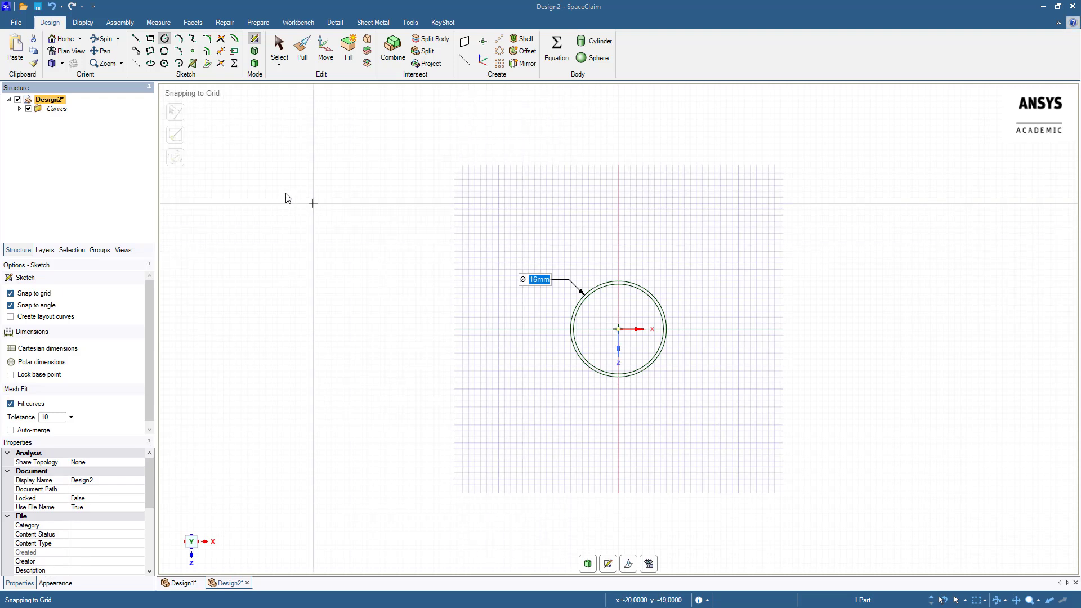
pyautogui.click(20, 108)
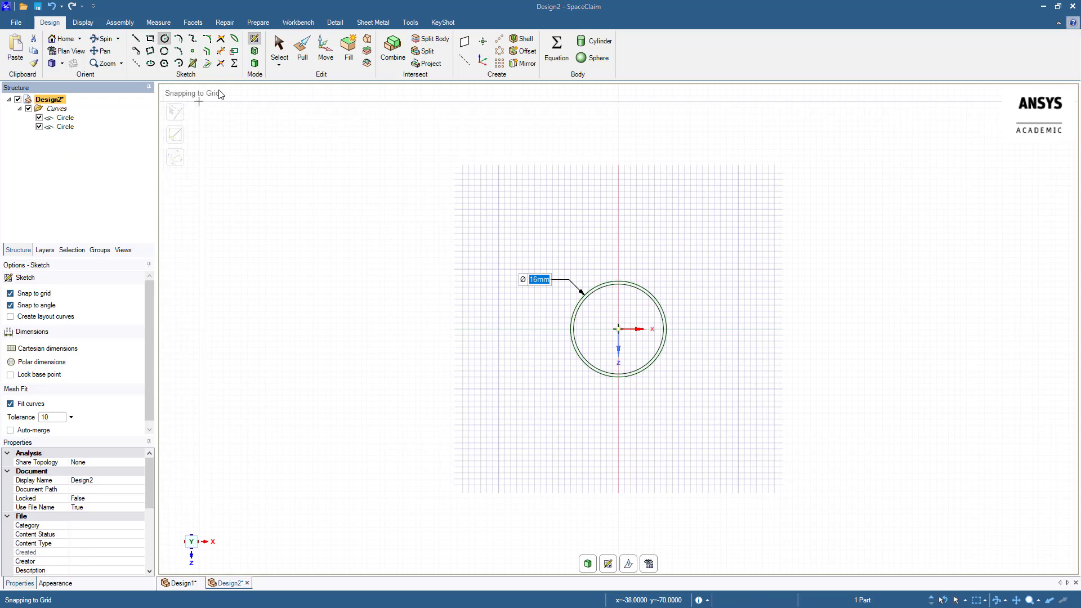
# Switch from the sketch to 3D mode and delete the inner disc face so only the thin ring surface remains
pyautogui.click(255, 64)
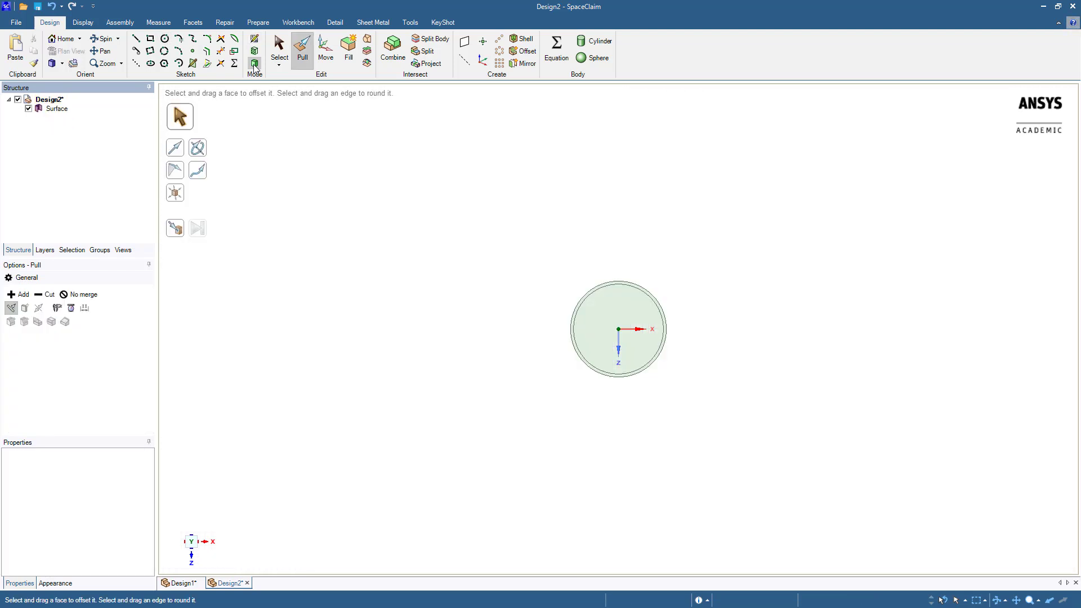
pyautogui.click(56, 108)
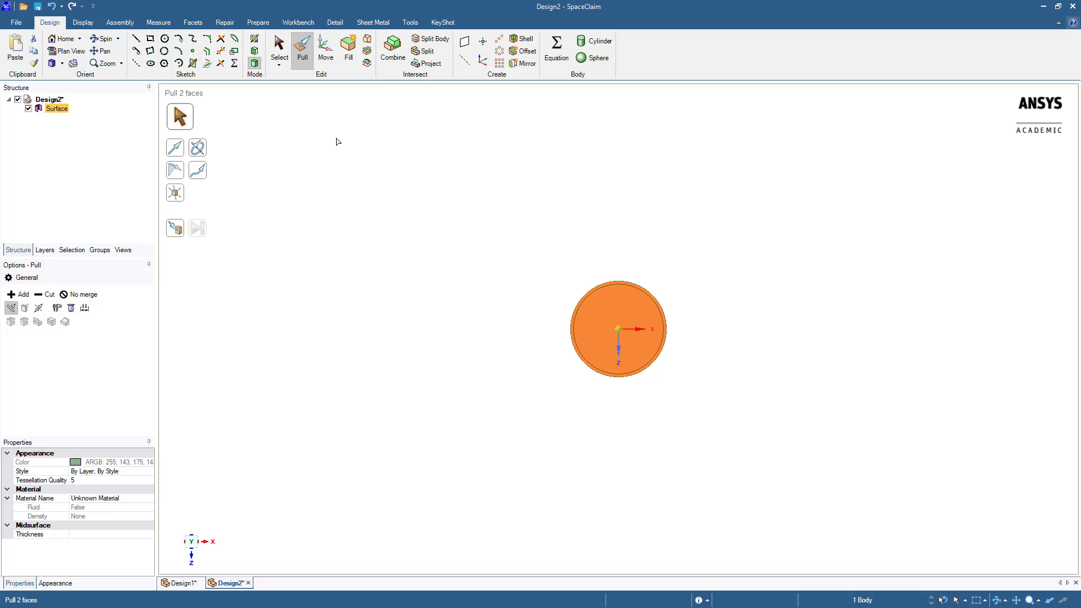
pyautogui.click(533, 306)
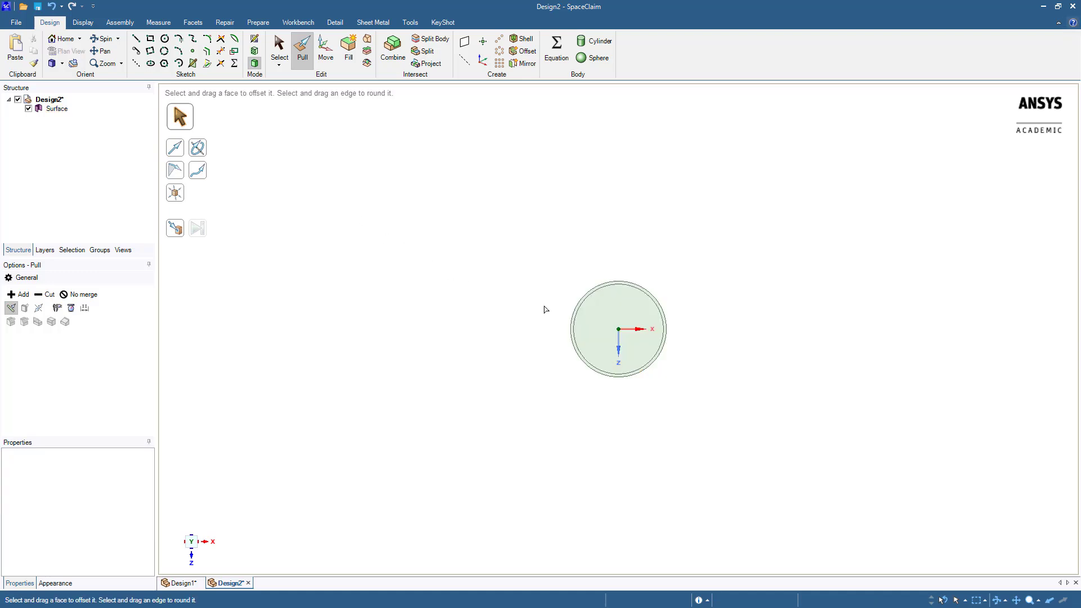
pyautogui.click(600, 317)
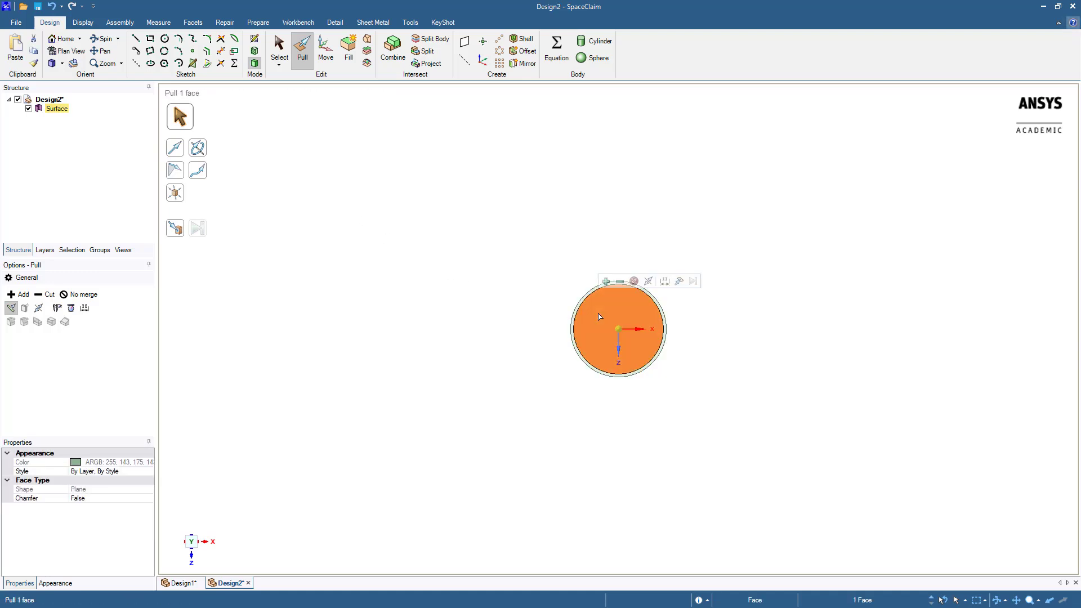
pyautogui.press('Escape')
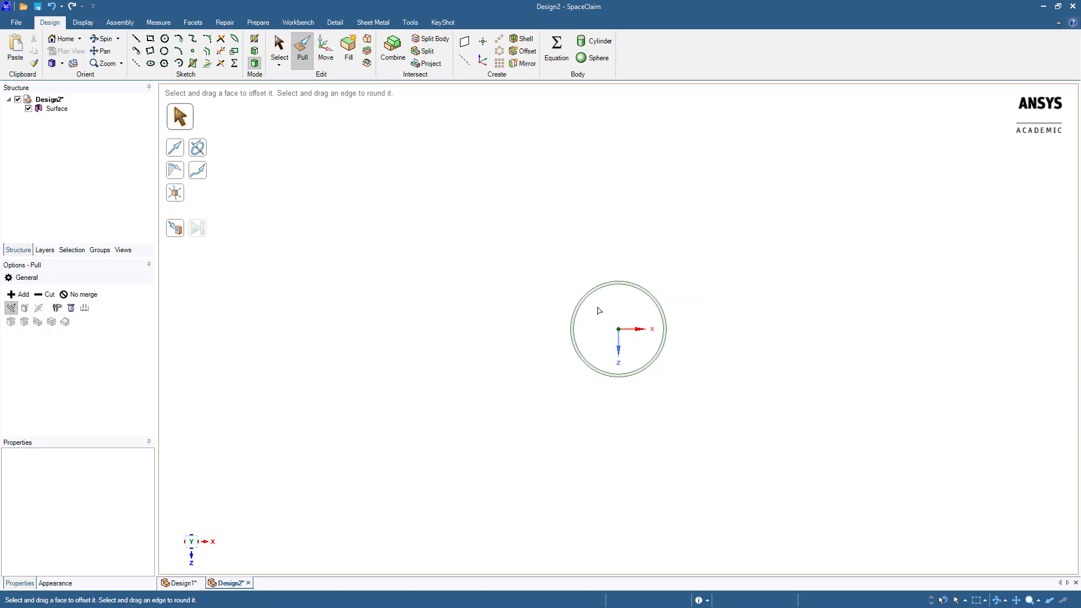
# Pull the ring face 15 mm along the Y axis to form a solid tube
pyautogui.scroll(5, 598, 310)
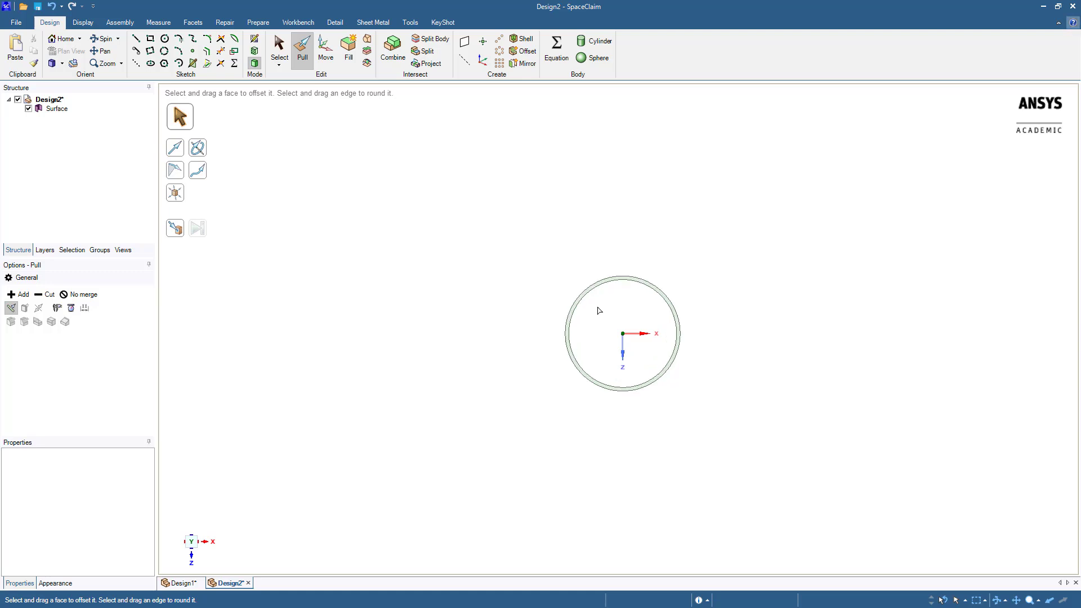
pyautogui.click(561, 268)
pyautogui.click(561, 269)
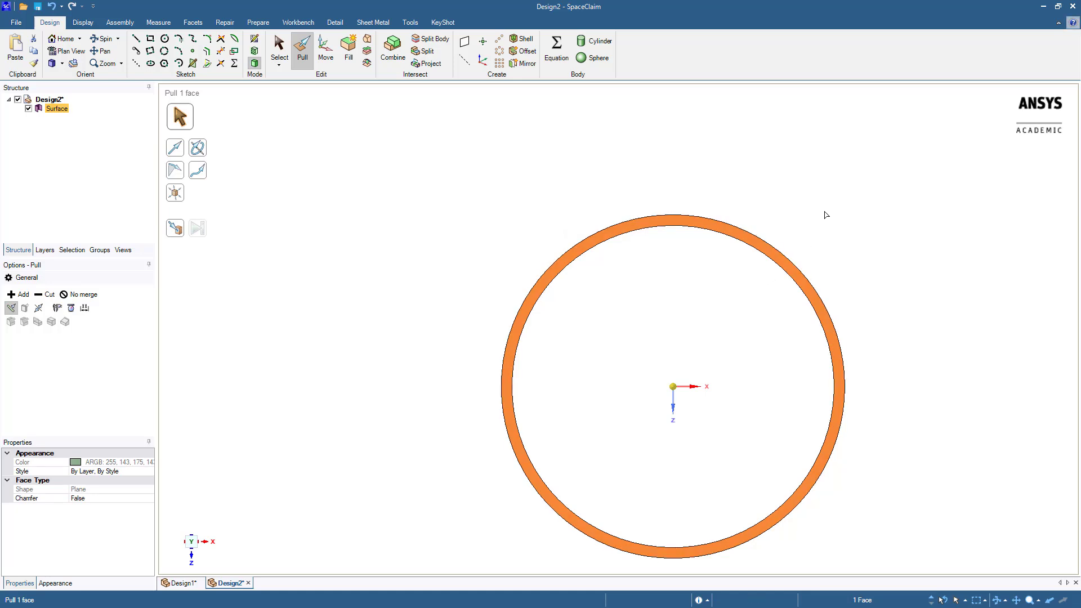
pyautogui.moveTo(839, 195); pyautogui.dragTo(746, 248, button='middle')
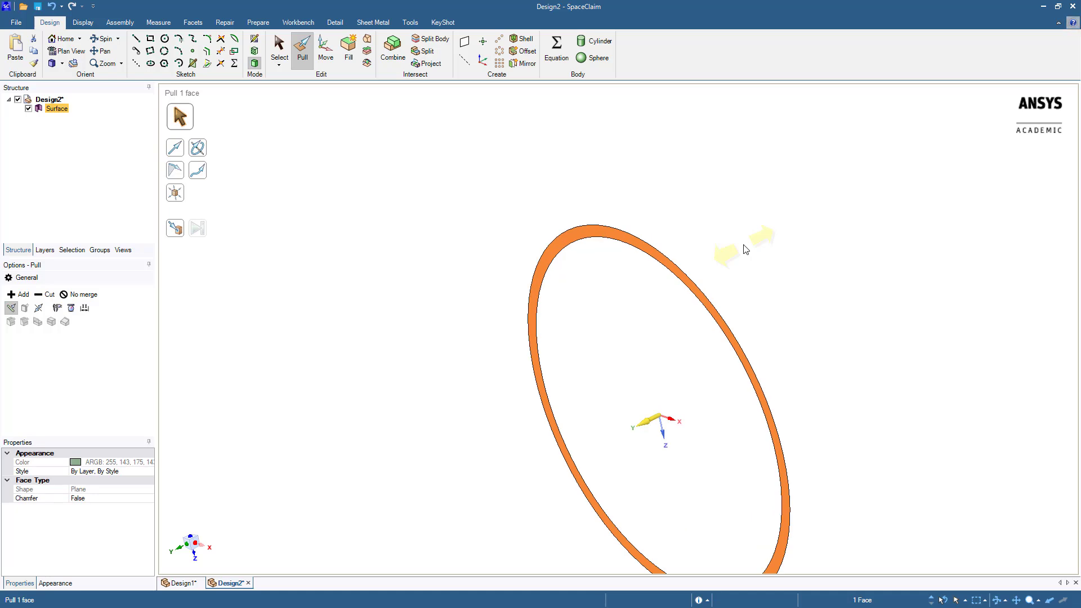
pyautogui.moveTo(744, 248); pyautogui.dragTo(724, 279)
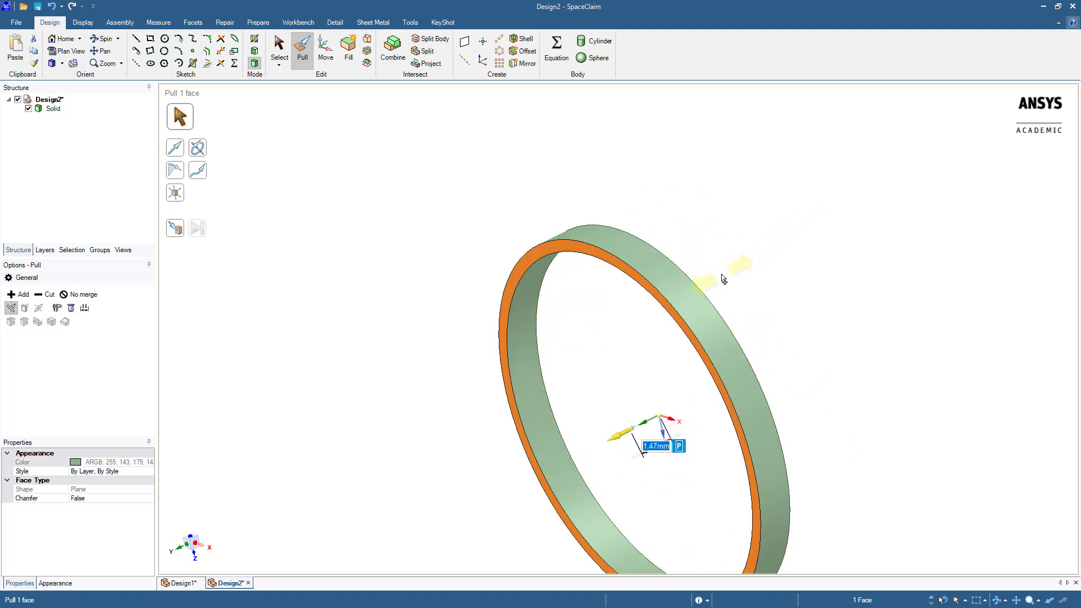
pyautogui.write('15')
pyautogui.press('Return')
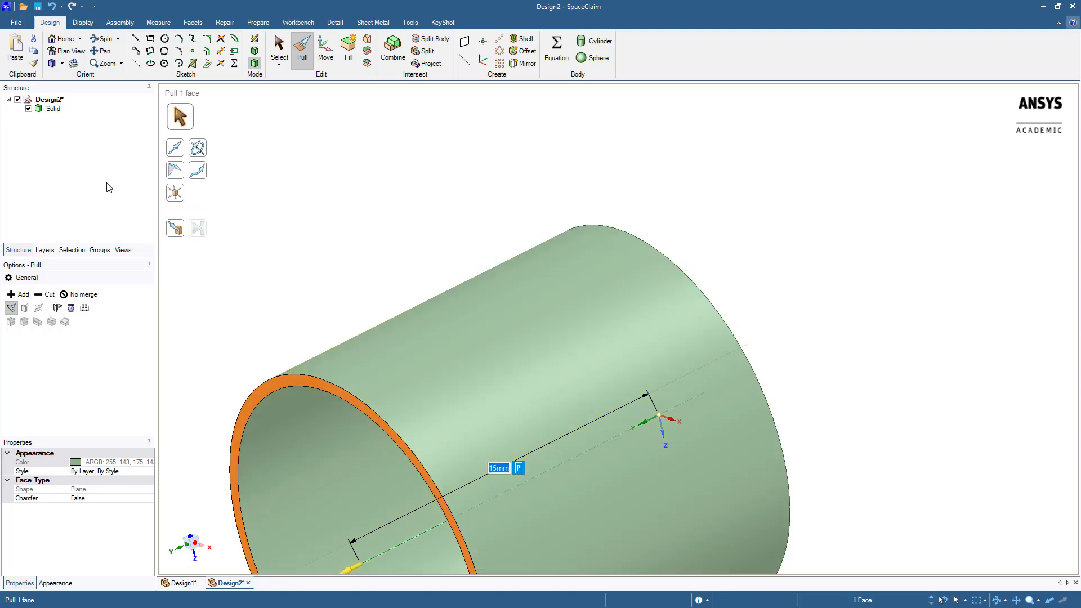
# Select the origin's X and Y axes and start a new sketch on the plane they define
pyautogui.click(55, 113)
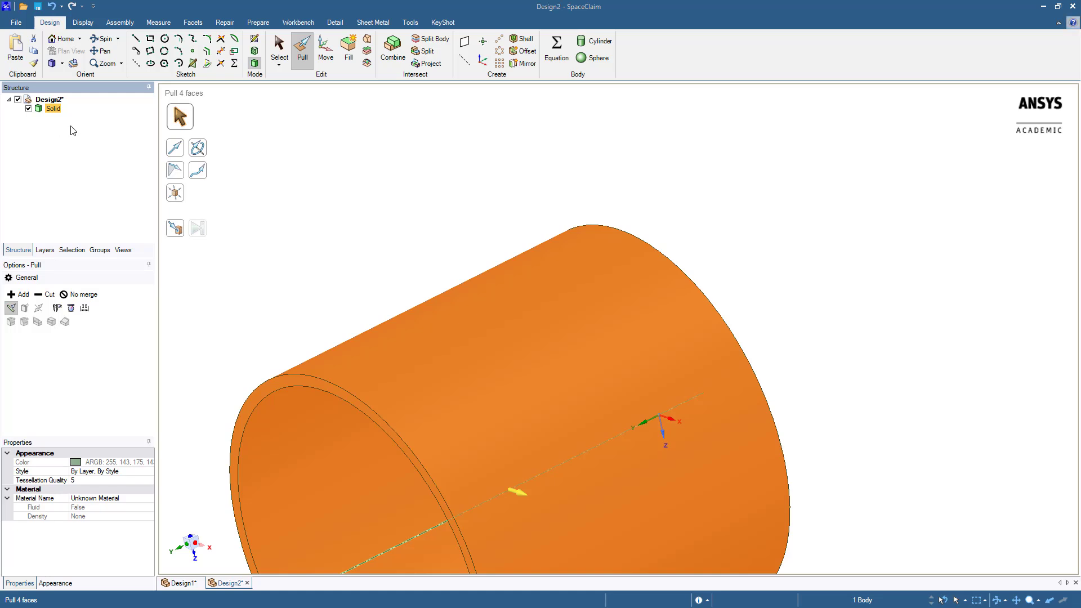
pyautogui.click(279, 50)
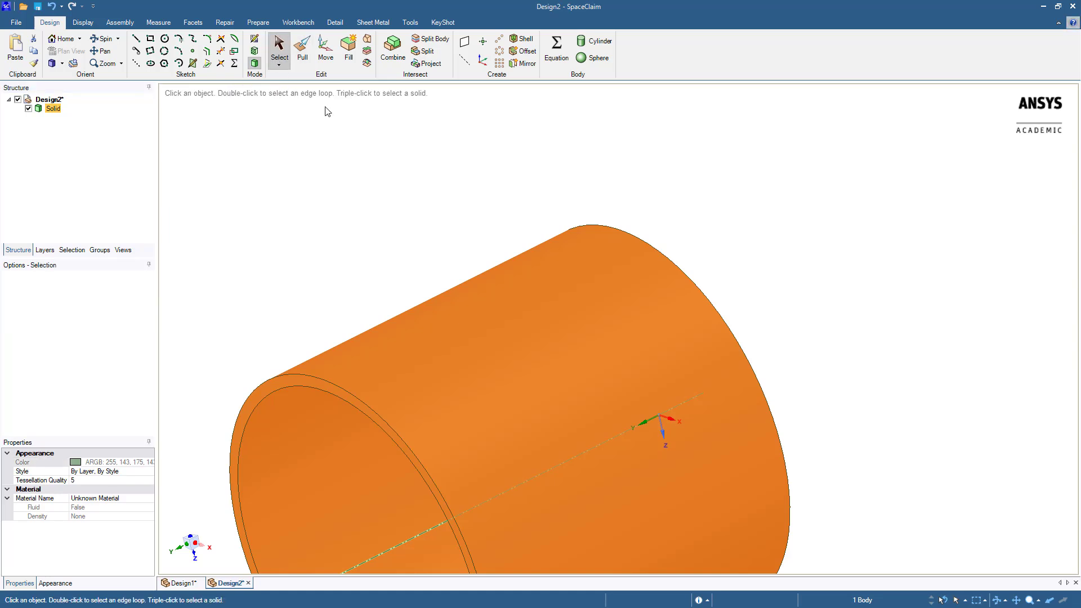
pyautogui.scroll(-2, 413, 214)
pyautogui.click(412, 215)
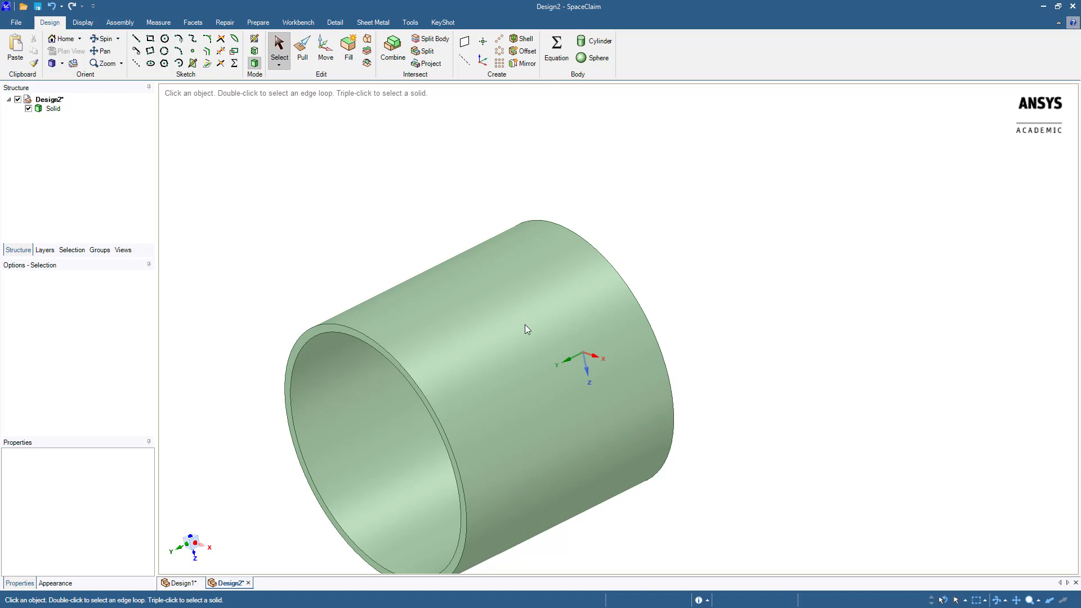
pyautogui.click(593, 359)
pyautogui.keyDown('ctrl'); pyautogui.click(594, 359); pyautogui.keyUp('ctrl')
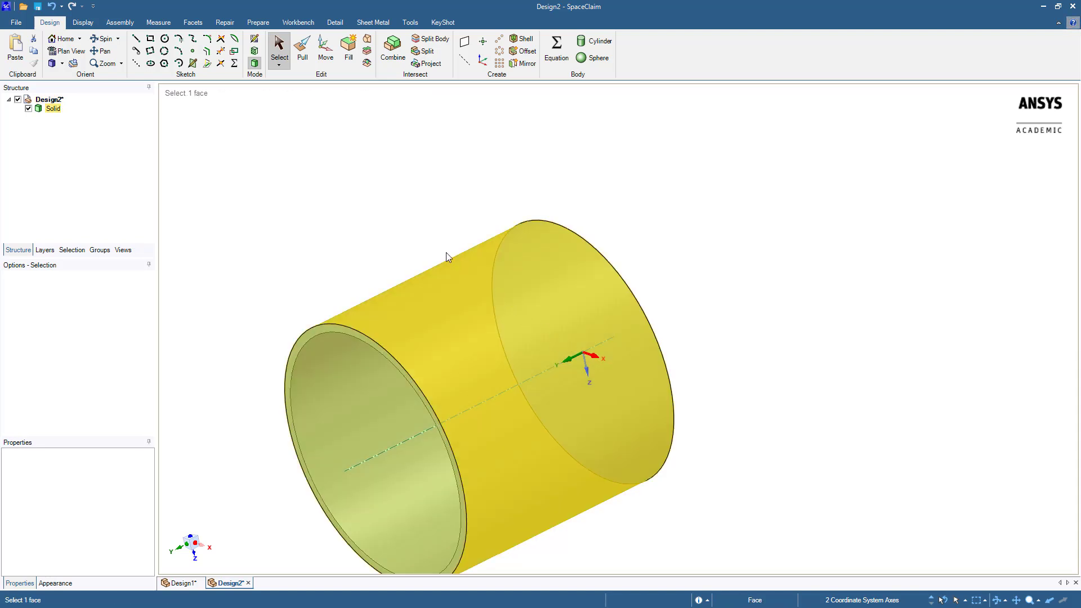
pyautogui.click(255, 39)
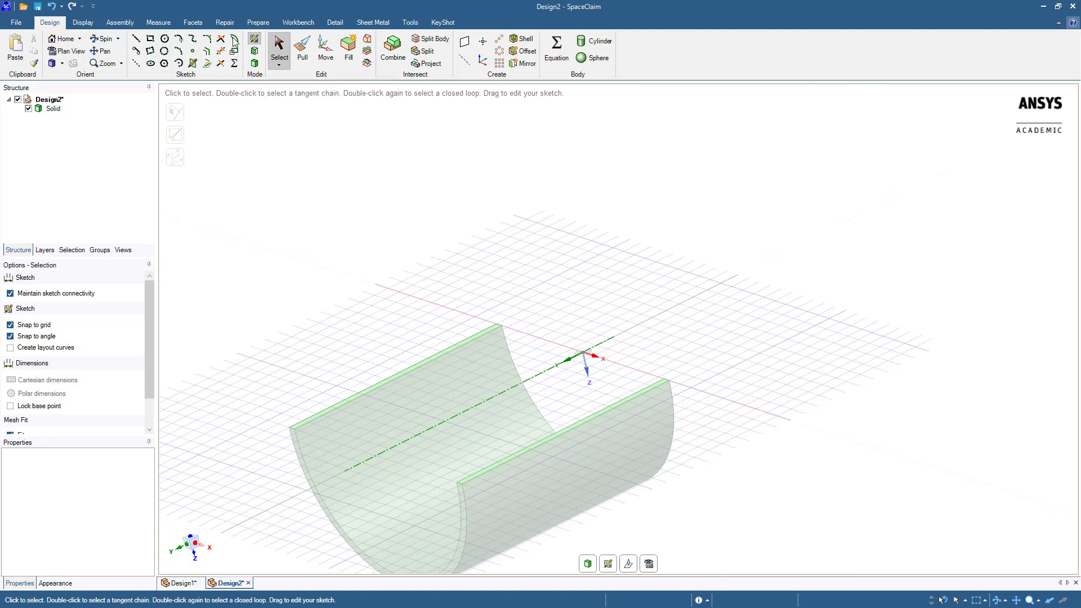
# Draw a 150 mm line from the origin along the tube's axis in the negative Y direction, away from the tube
pyautogui.click(137, 40)
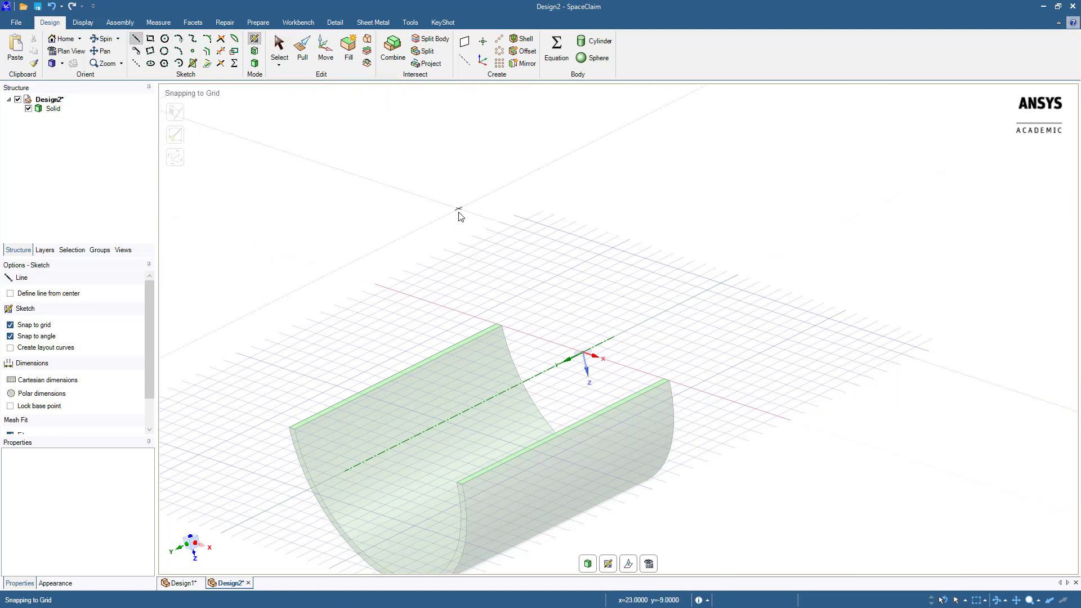
pyautogui.moveTo(535, 215)
pyautogui.keyDown('shift'); pyautogui.mouseDown(button='middle')
pyautogui.moveTo(539, 231)
pyautogui.moveTo(463, 222)
pyautogui.mouseUp(button='middle'); pyautogui.keyUp('shift')
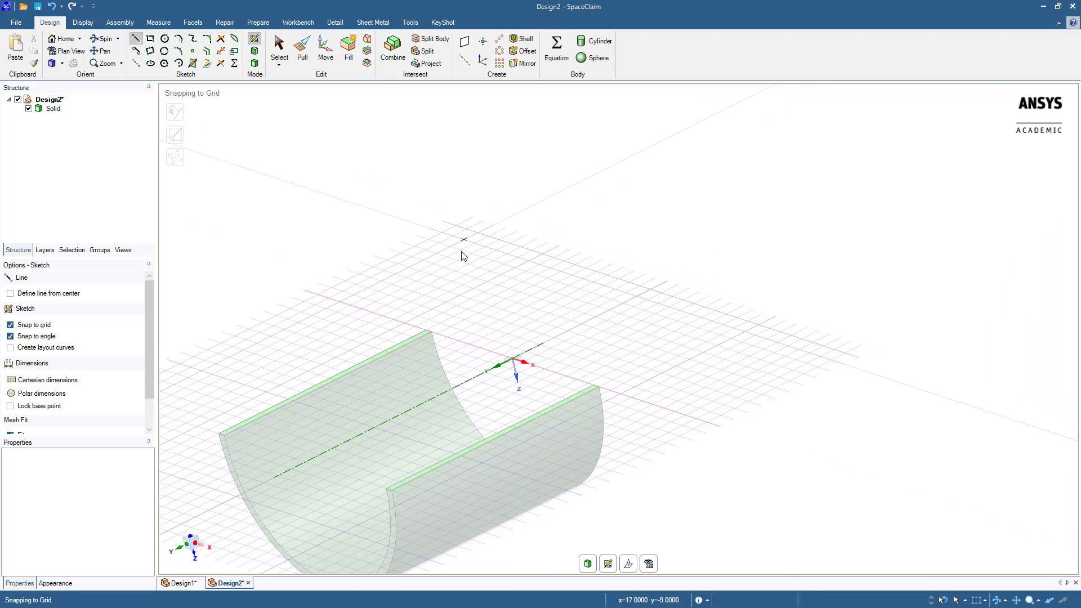
pyautogui.click(513, 359)
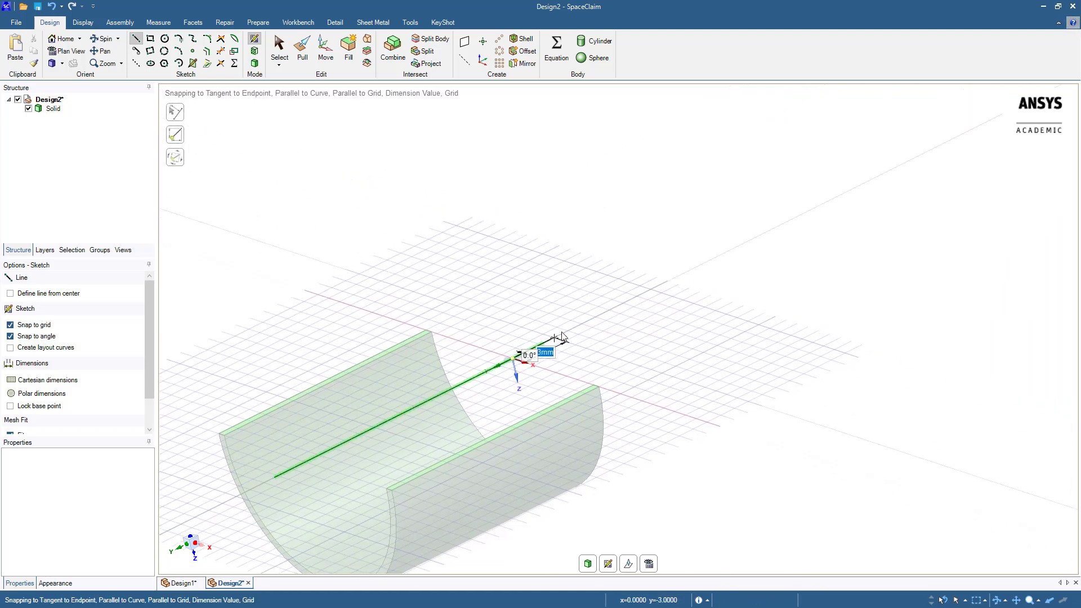
pyautogui.write('100')
pyautogui.press('Return')
# Draw a second 150 mm line from the far end of the first line, at 120° to it
pyautogui.scroll(-3, 682, 276)
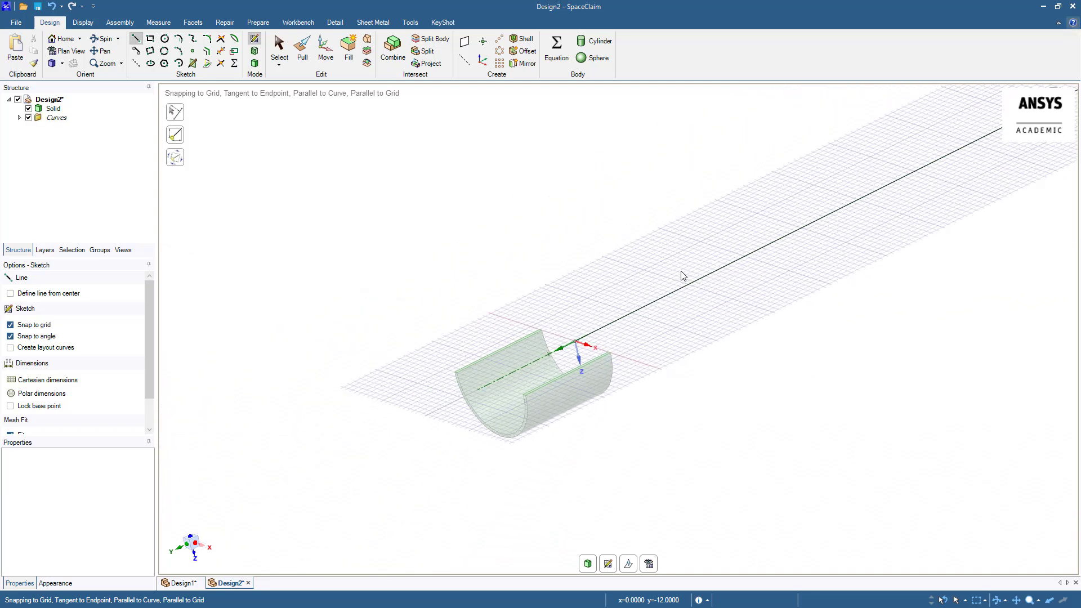
pyautogui.scroll(-3, 682, 275)
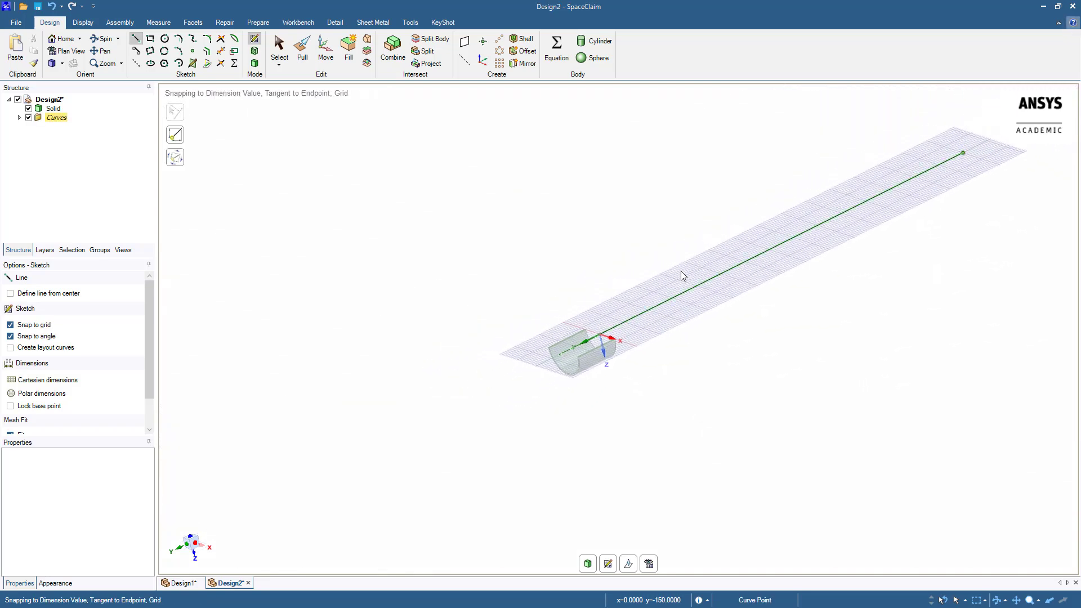
pyautogui.keyDown('shift'); pyautogui.moveTo(963, 153); pyautogui.dragTo(683, 251, button='middle'); pyautogui.keyUp('shift')
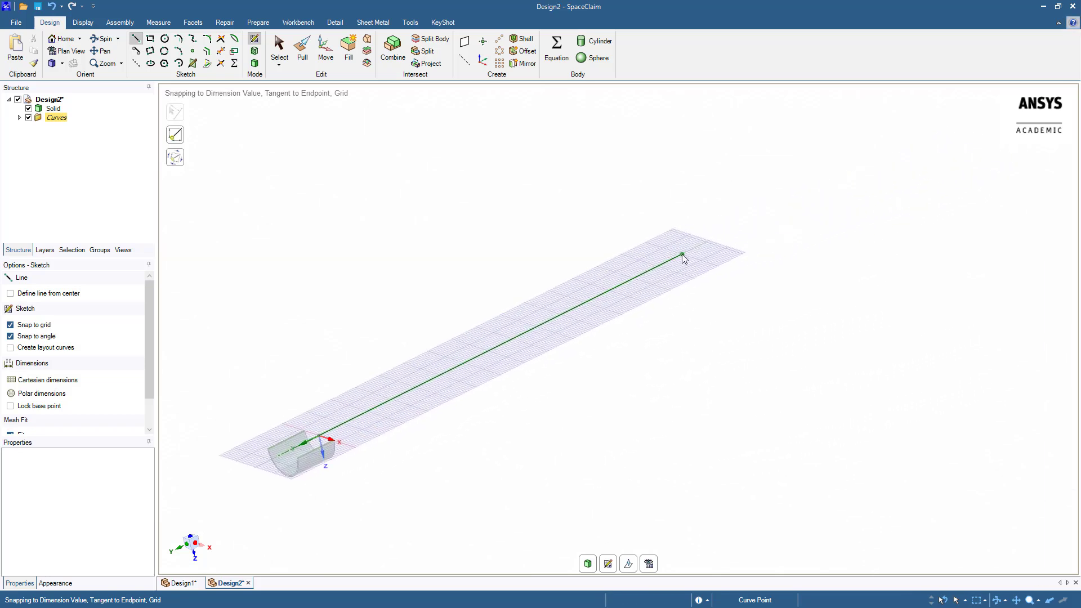
pyautogui.click(681, 253)
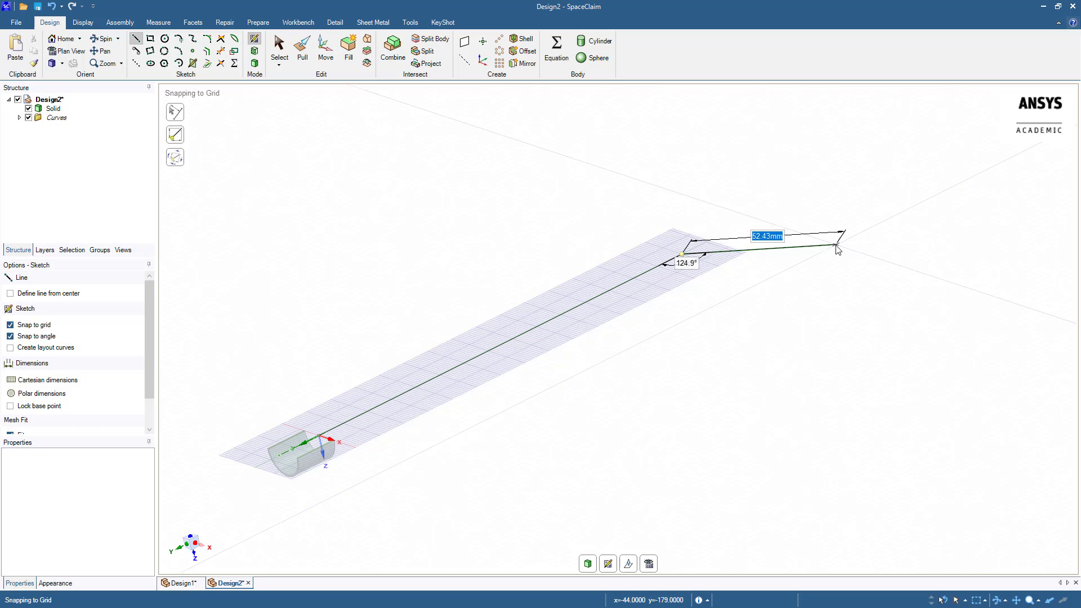
pyautogui.write('150')
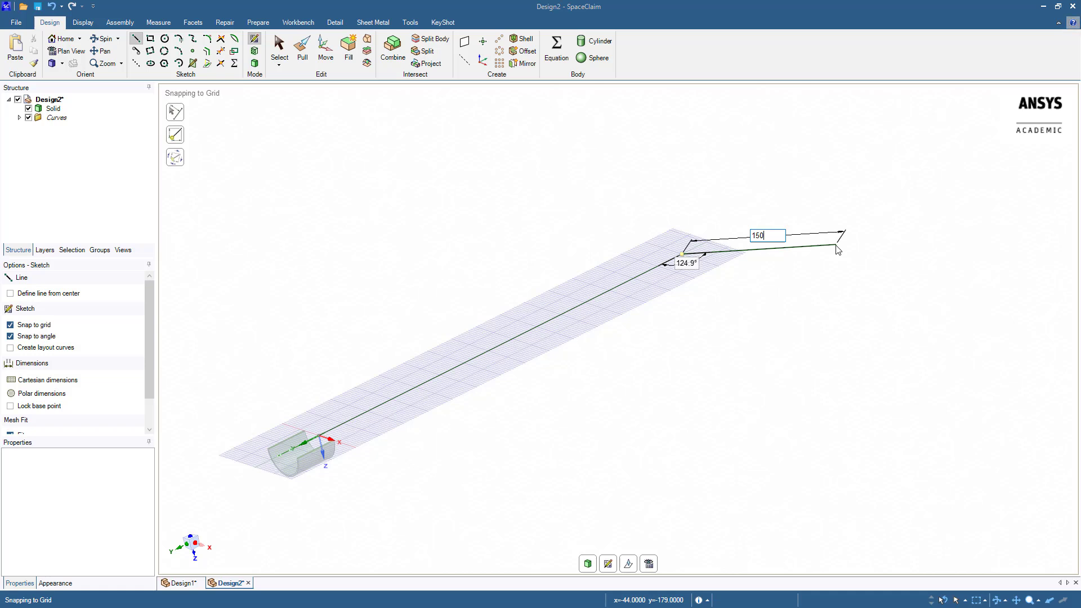
pyautogui.press('Tab')
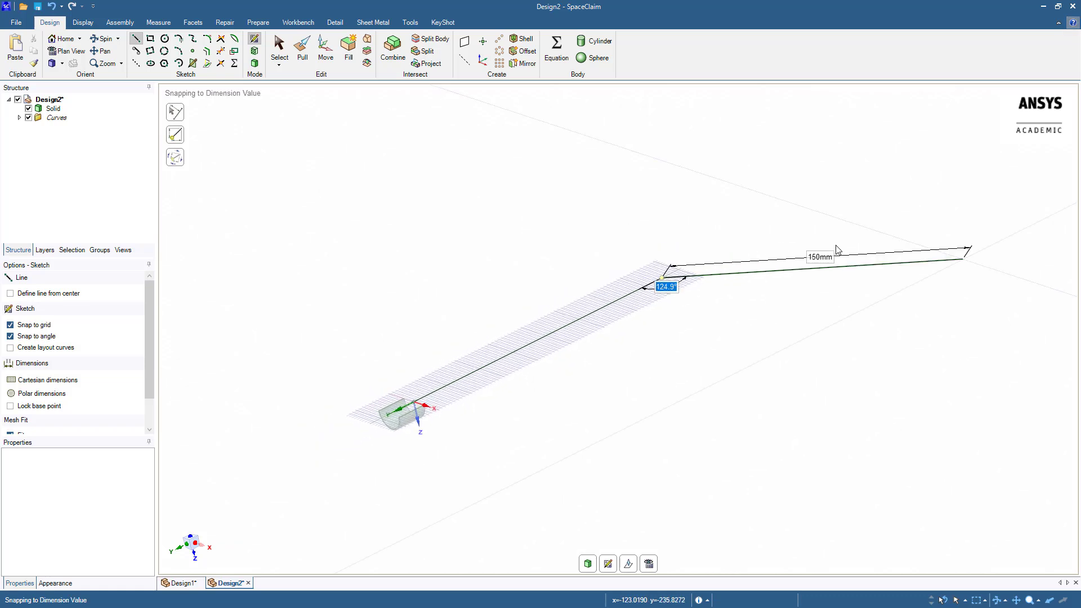
pyautogui.write('120')
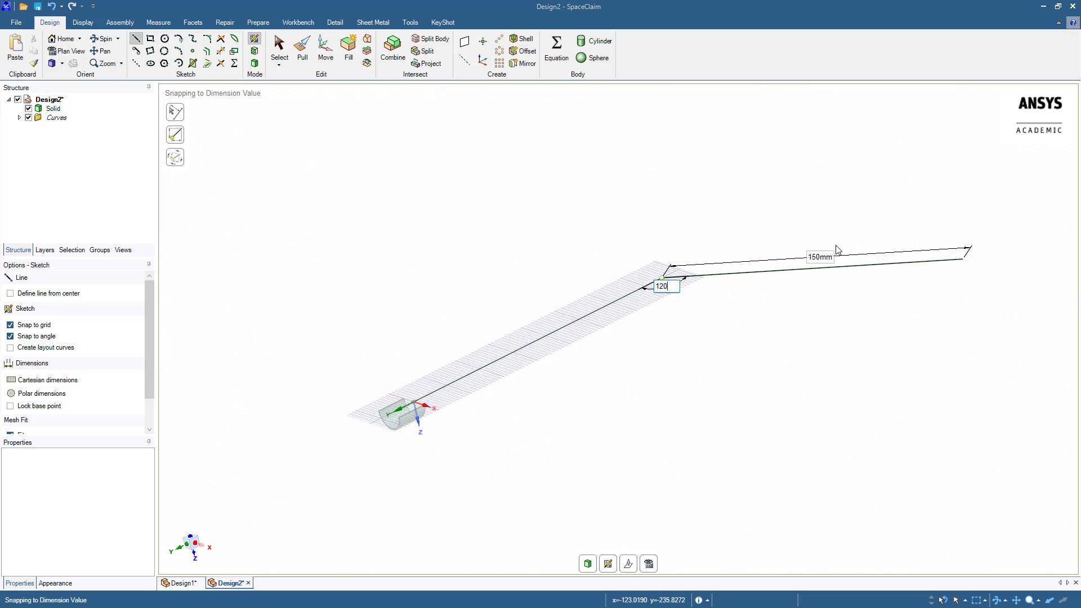
pyautogui.press('Return')
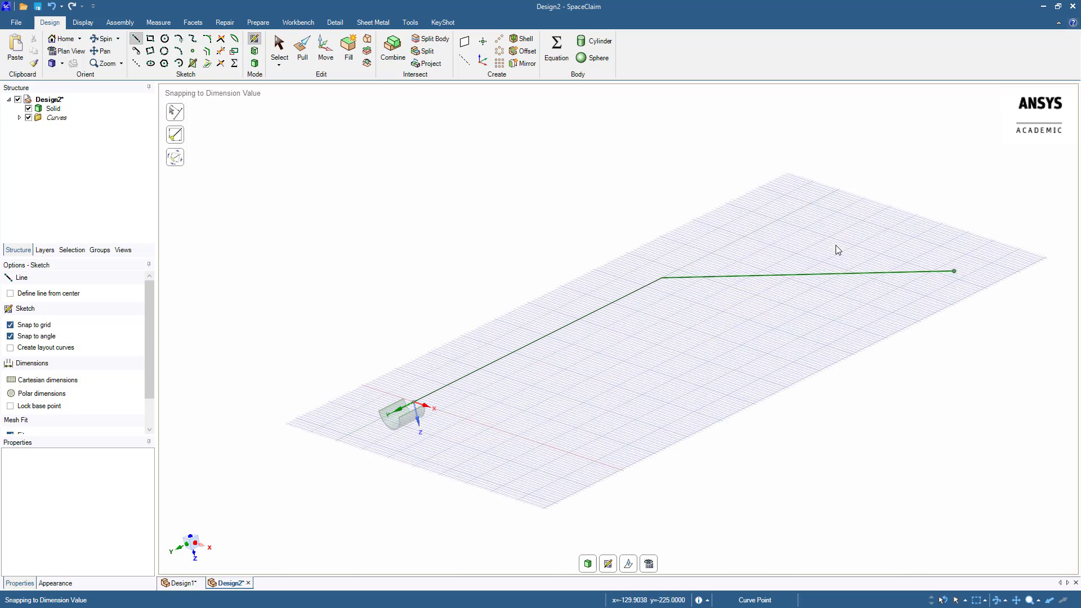
pyautogui.click(954, 272)
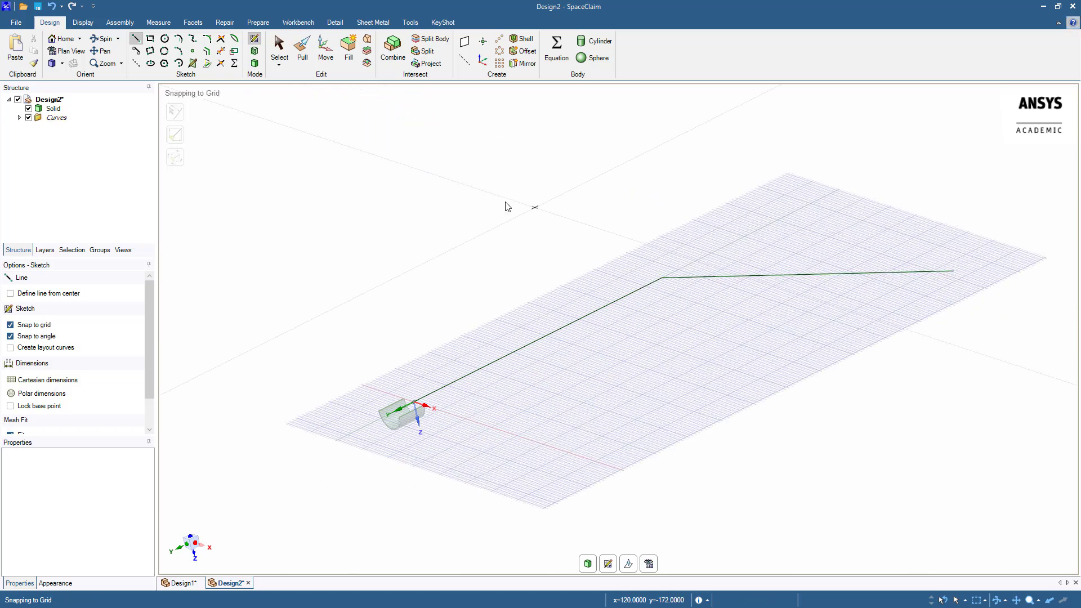
# Round the corner between the two path lines with a 60 mm radius
pyautogui.click(208, 40)
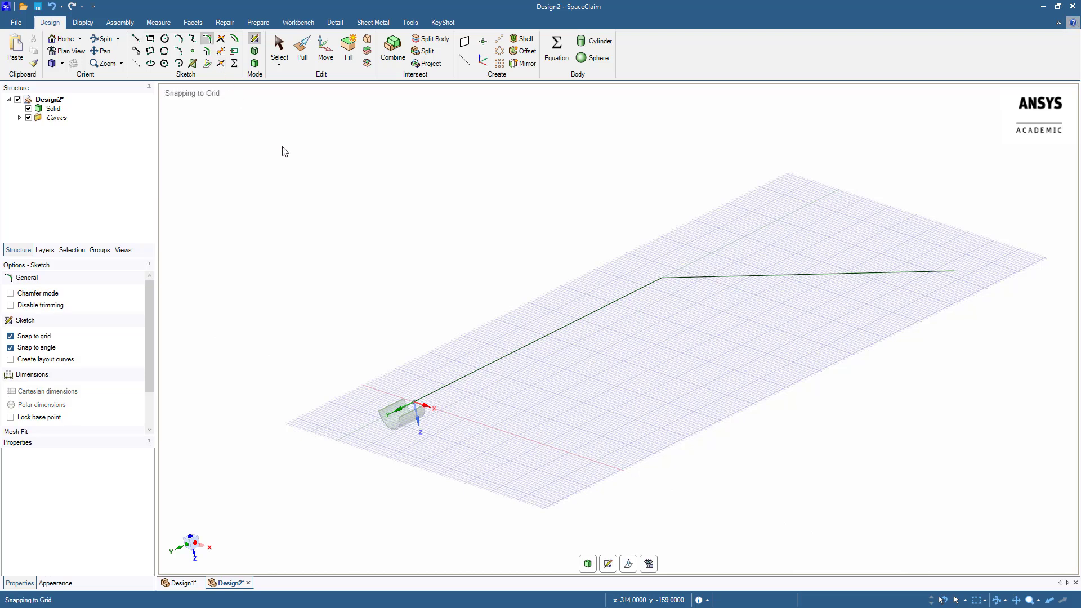
pyautogui.click(569, 326)
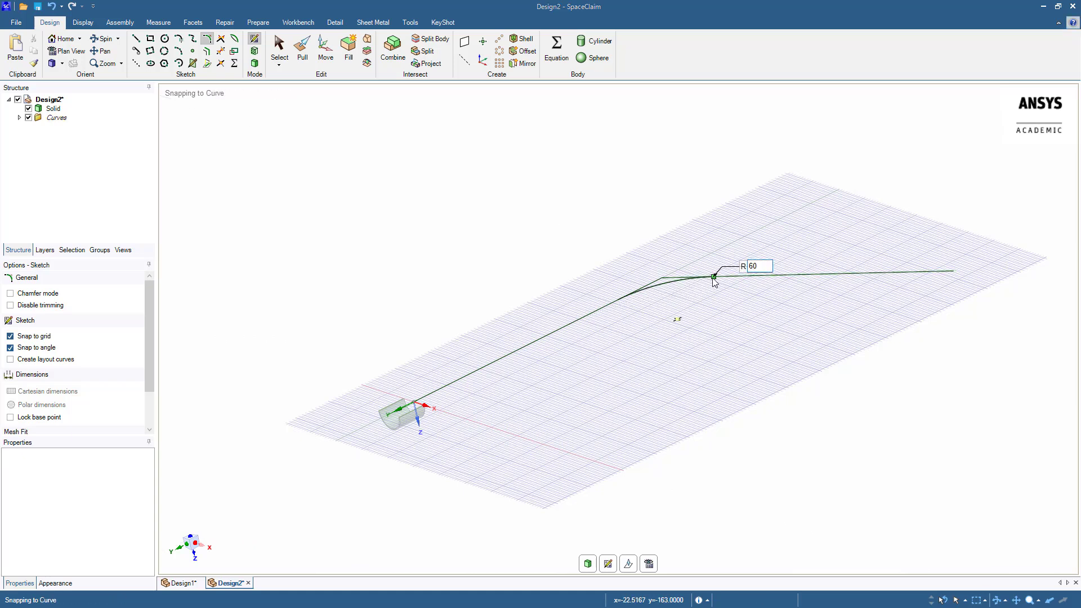
pyautogui.click(714, 280)
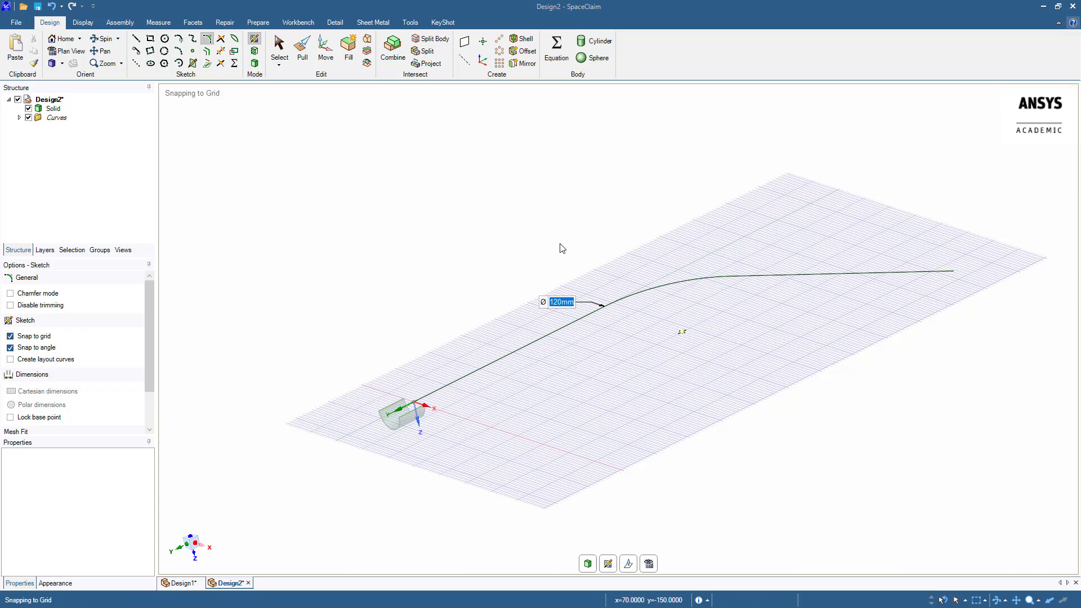
# Switch from the sketch to 3D mode and select the tube's ring face at the origin with the Pull tool
pyautogui.click(254, 63)
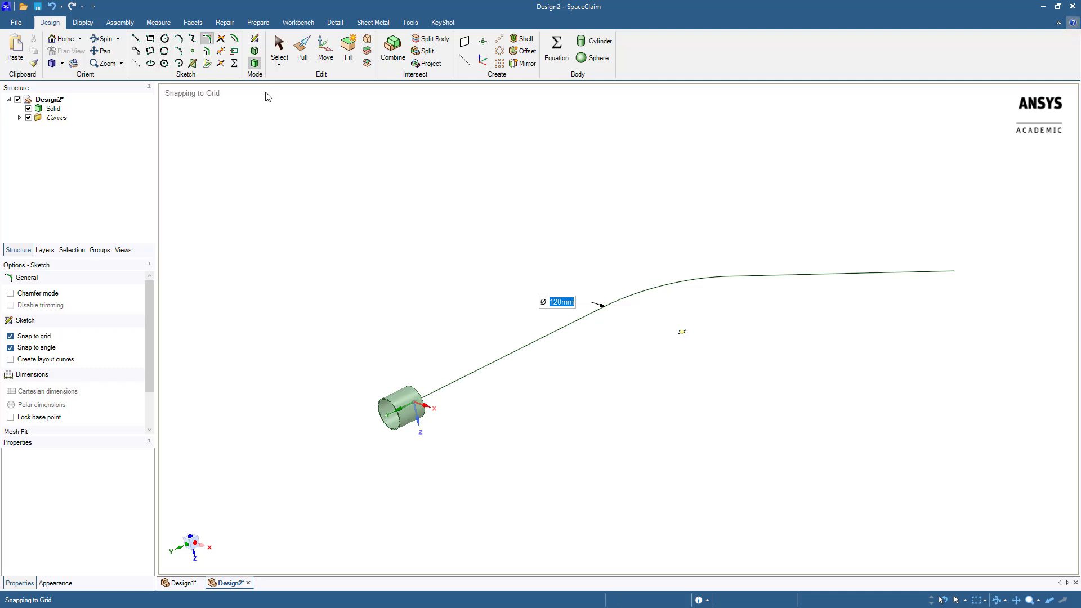
pyautogui.click(303, 49)
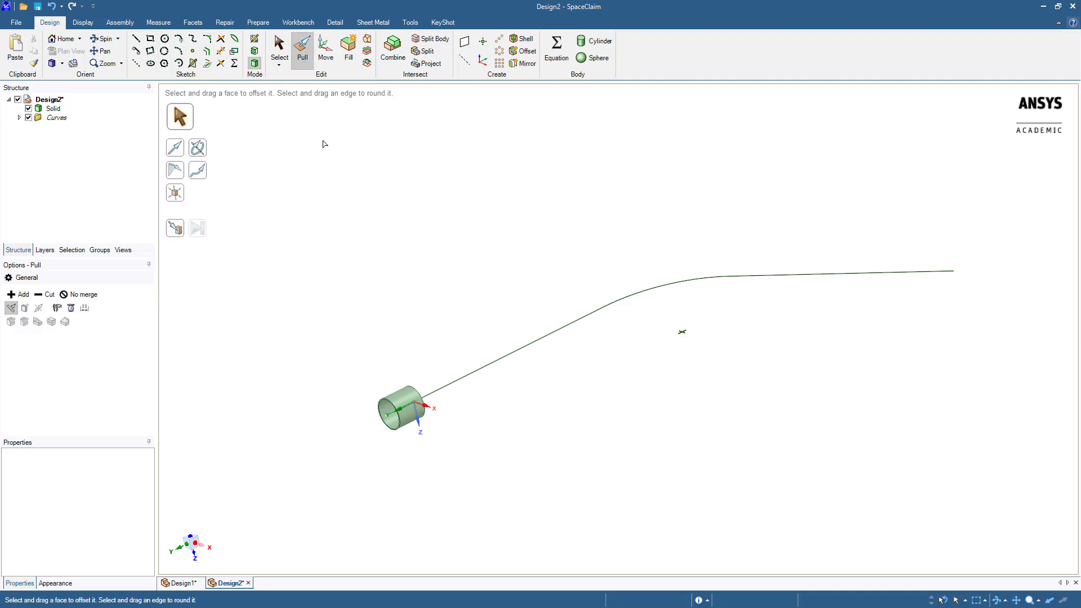
pyautogui.moveTo(507, 268)
pyautogui.mouseDown(button='middle')
pyautogui.moveTo(441, 336)
pyautogui.moveTo(452, 344)
pyautogui.mouseUp(button='middle')
pyautogui.scroll(10, 456, 340)
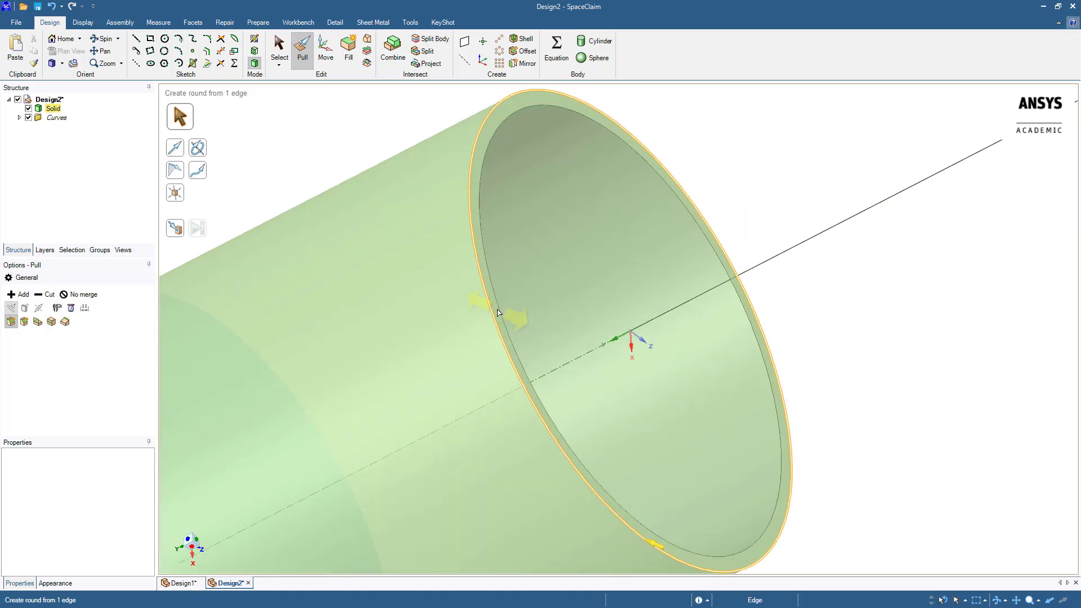
pyautogui.click(493, 301)
pyautogui.click(492, 301)
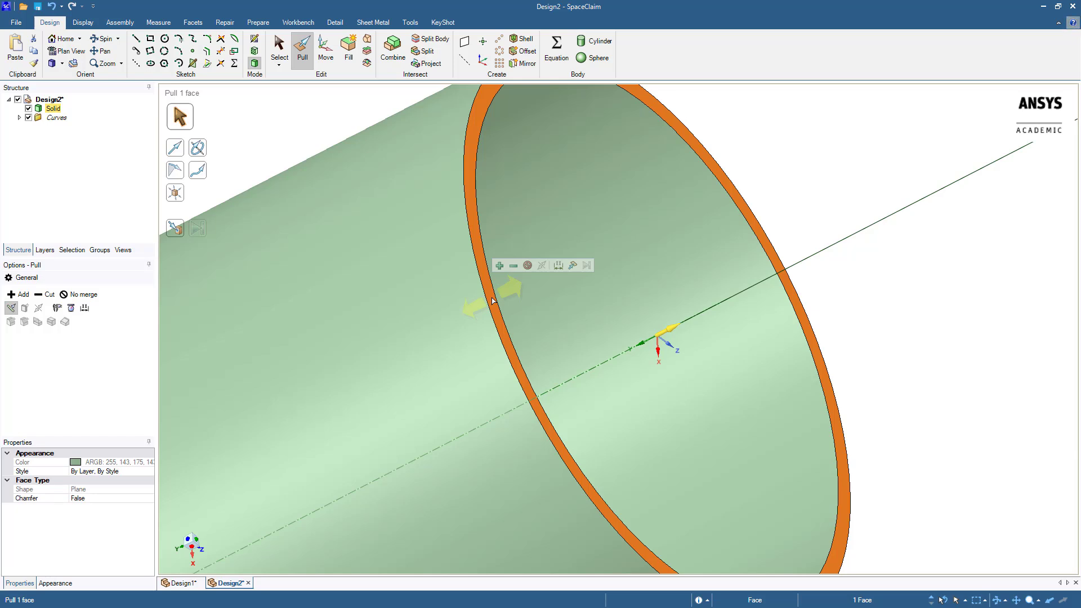
# Define the sweep trajectory for the ring face from the first line, the rounded corner and the second line
pyautogui.click(203, 173)
pyautogui.scroll(-5, 258, 169)
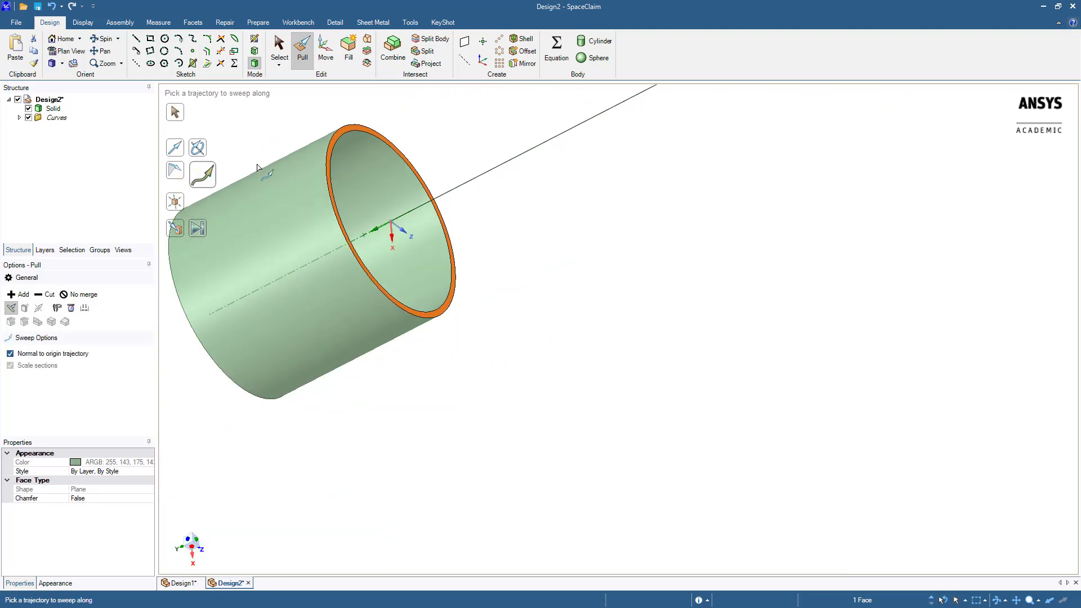
pyautogui.scroll(-3, 257, 169)
pyautogui.click(510, 152)
pyautogui.keyDown('shift'); pyautogui.moveTo(509, 152); pyautogui.dragTo(357, 336, button='middle'); pyautogui.keyUp('shift')
pyautogui.click(322, 298)
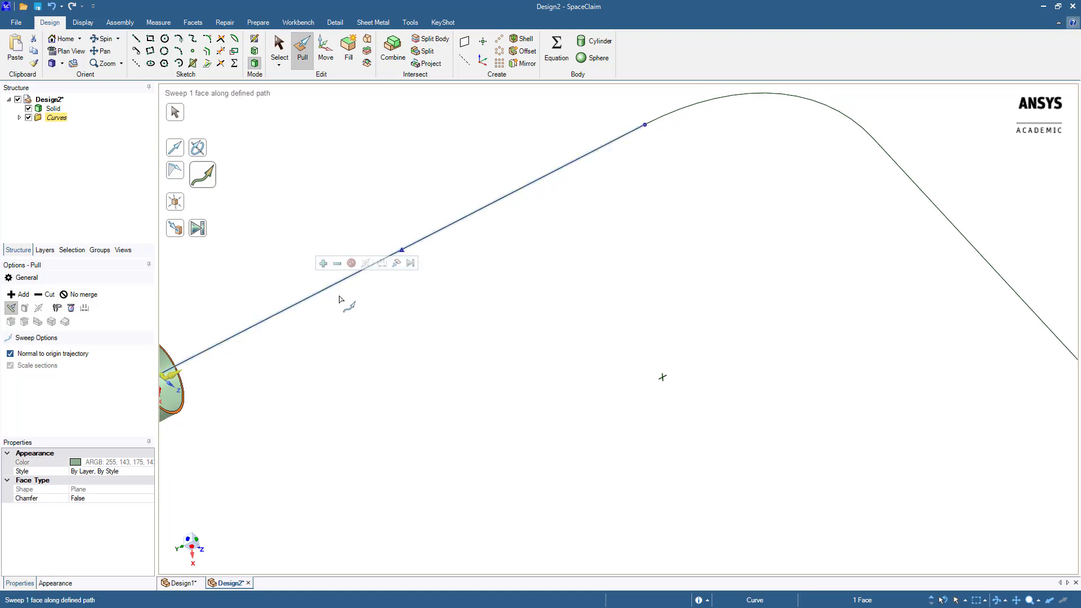
pyautogui.click(661, 118)
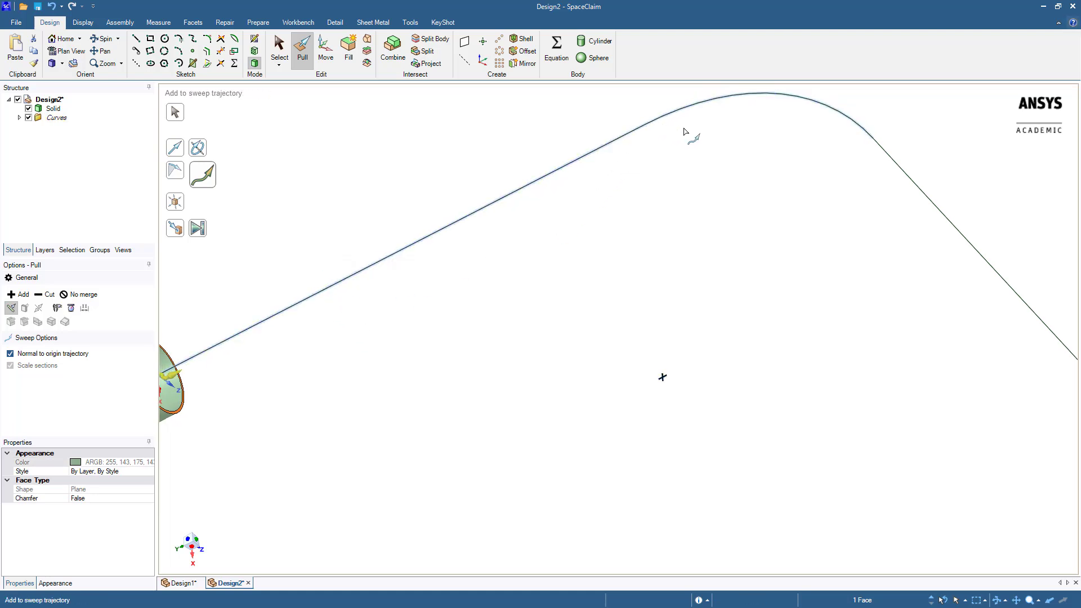
pyautogui.click(899, 172)
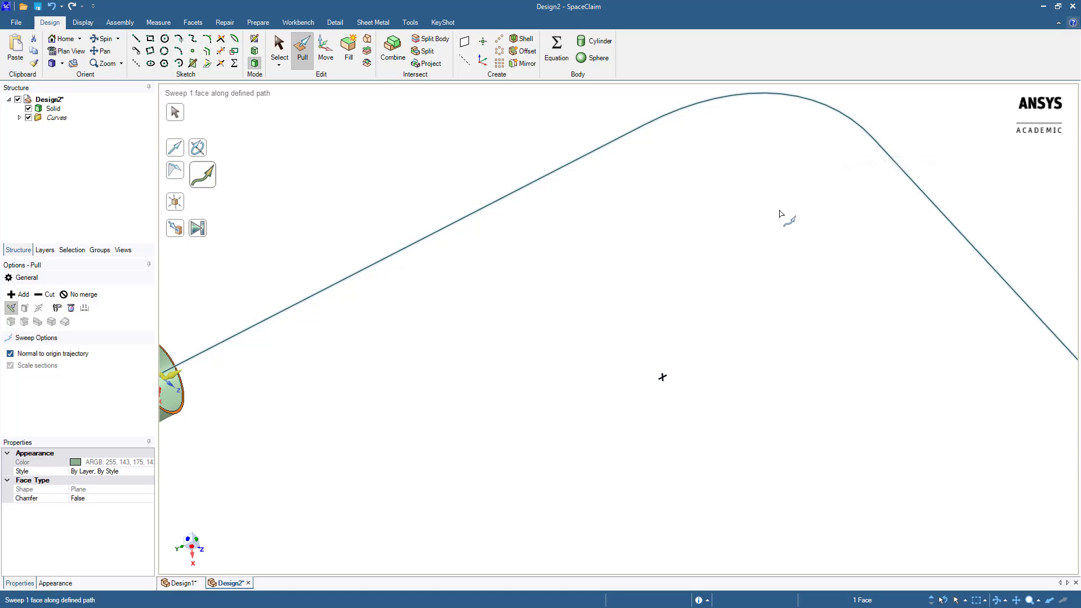
# Sweep the ring face along the trajectory up to the free end point of the second line
pyautogui.click(175, 228)
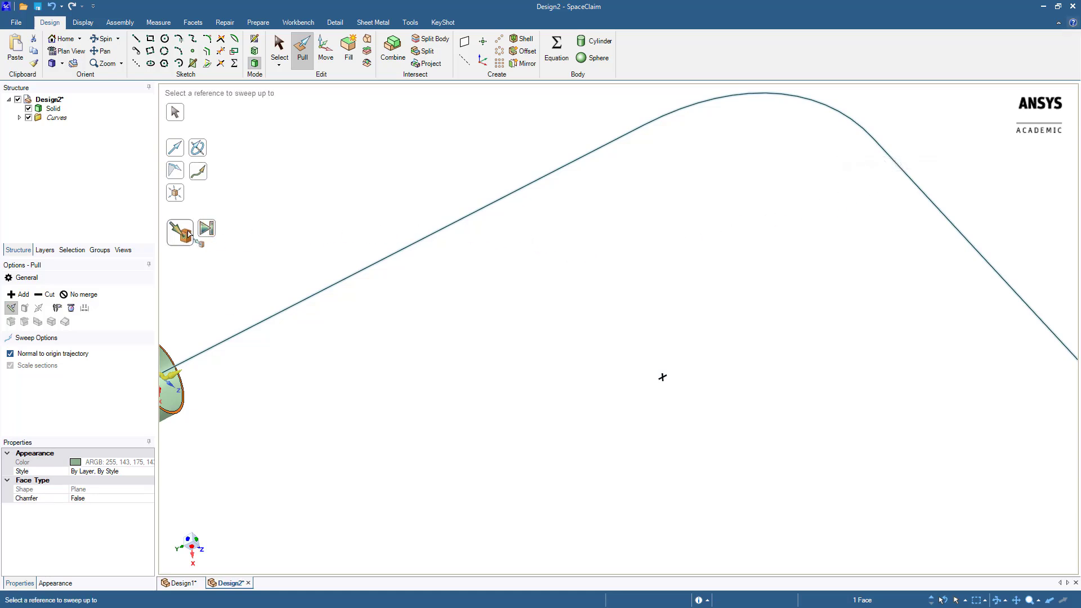
pyautogui.scroll(-2, 717, 296)
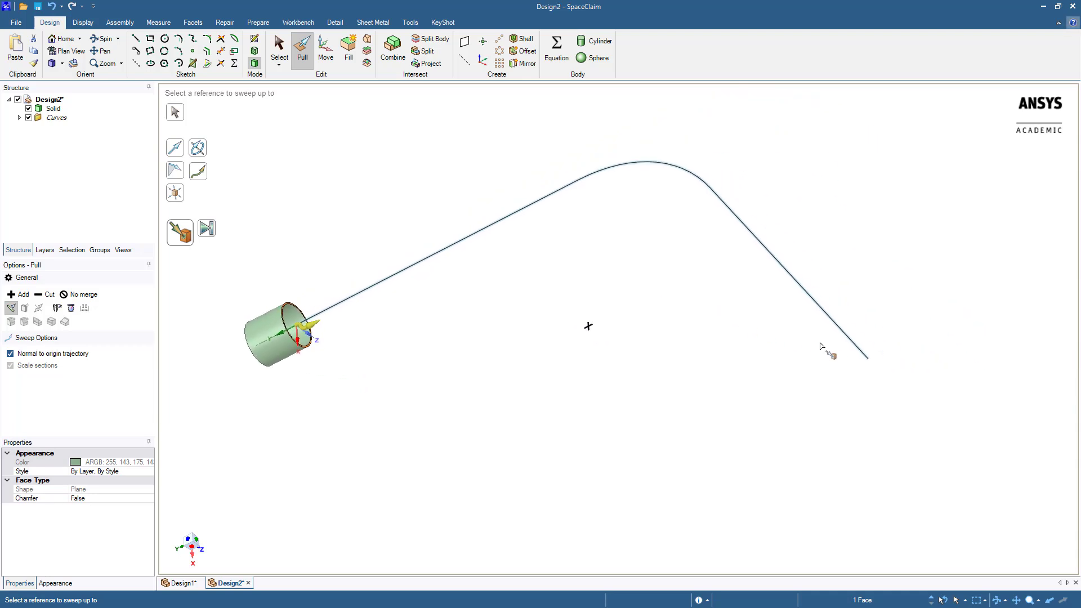
pyautogui.click(870, 361)
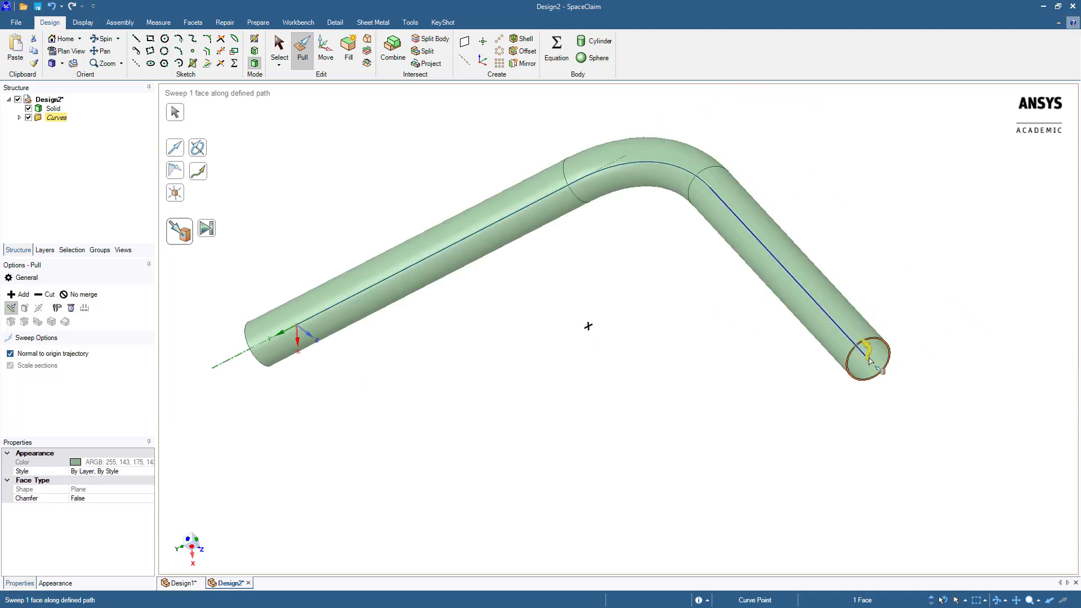
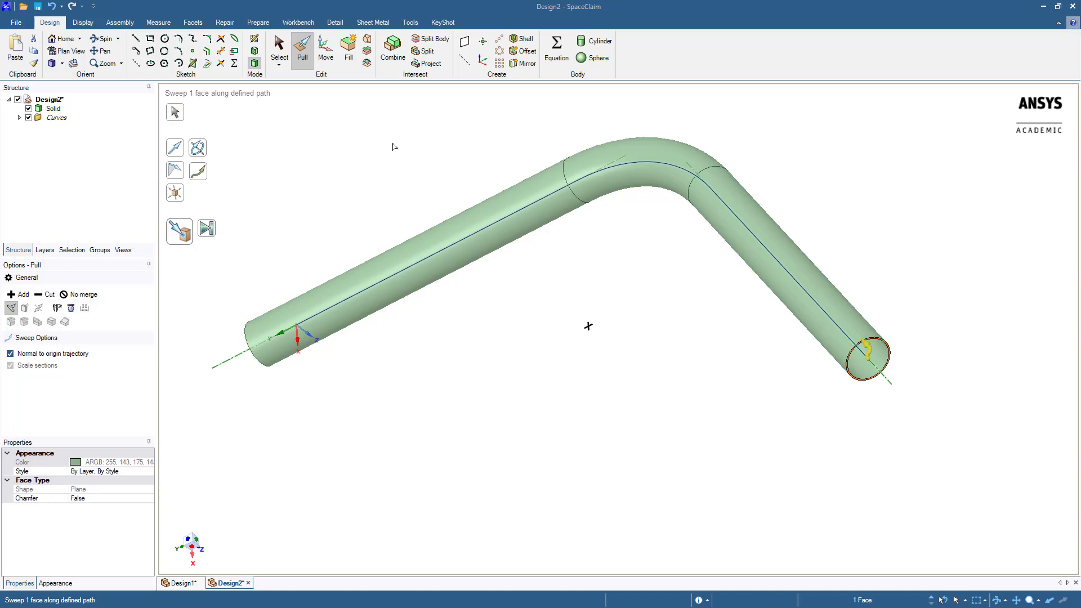
# Start a Volume Extract and select the ring faces at both ends of the bent tube as enclosing faces
pyautogui.click(258, 23)
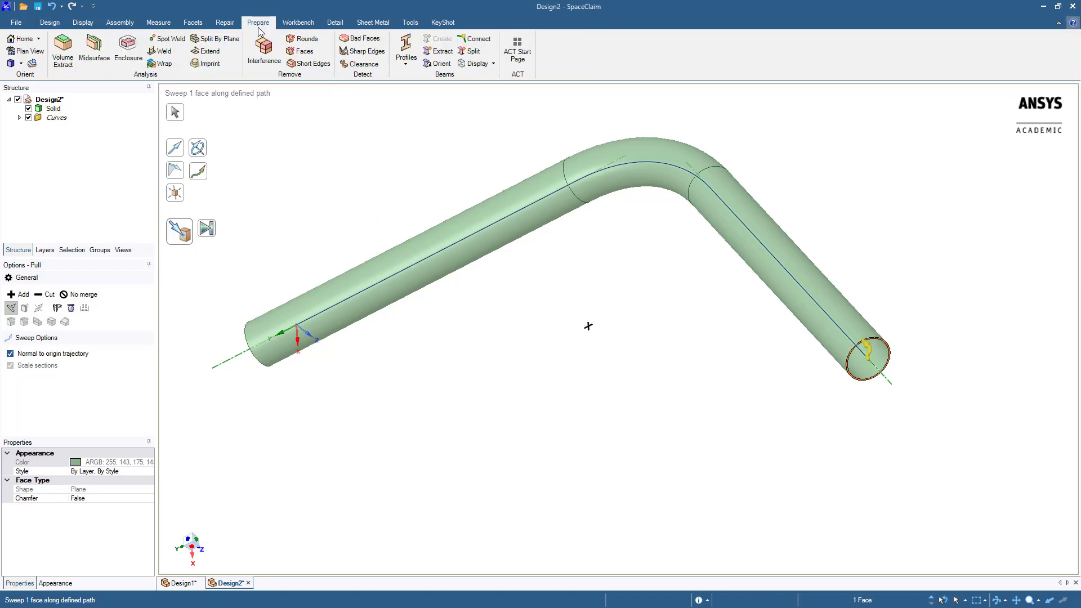
pyautogui.click(66, 59)
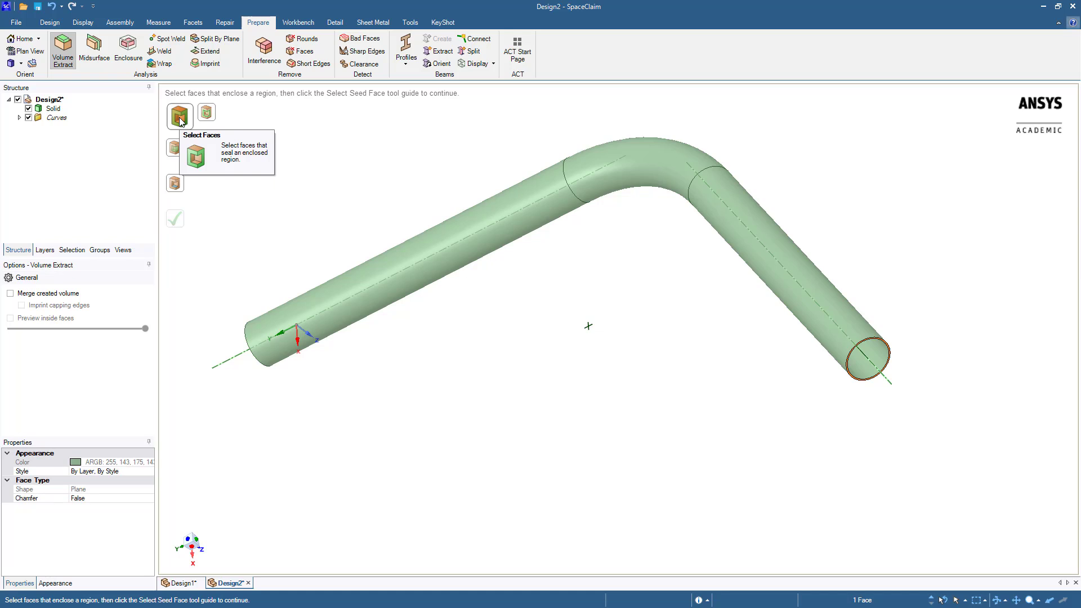
pyautogui.moveTo(222, 312); pyautogui.dragTo(328, 253, button='middle')
pyautogui.scroll(5, 242, 329)
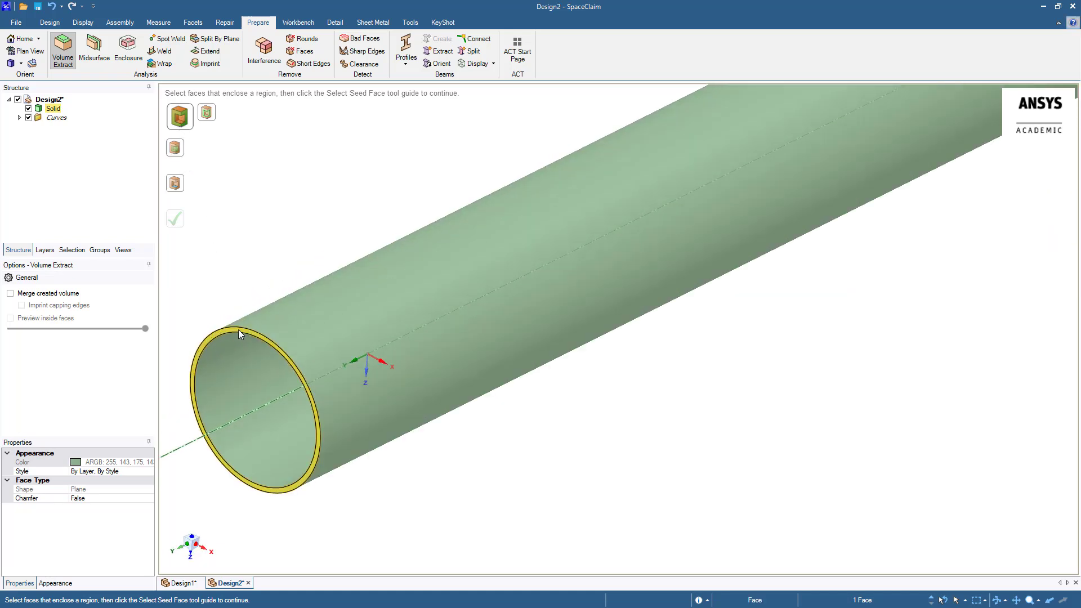
pyautogui.click(238, 329)
pyautogui.scroll(-5, 639, 350)
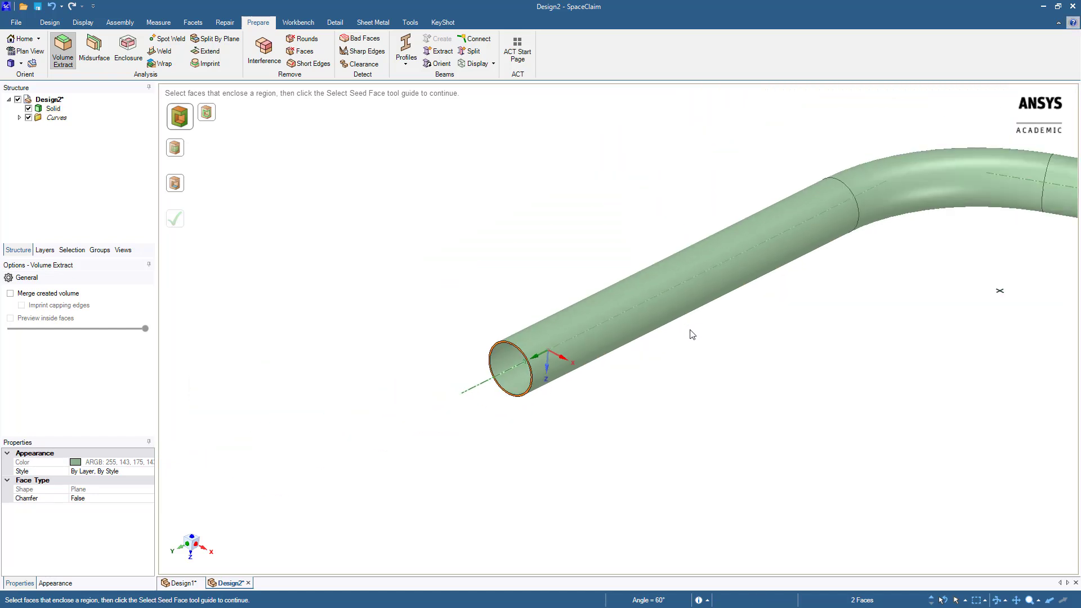
pyautogui.moveTo(692, 334); pyautogui.dragTo(547, 263, button='middle')
pyautogui.scroll(2, 775, 207)
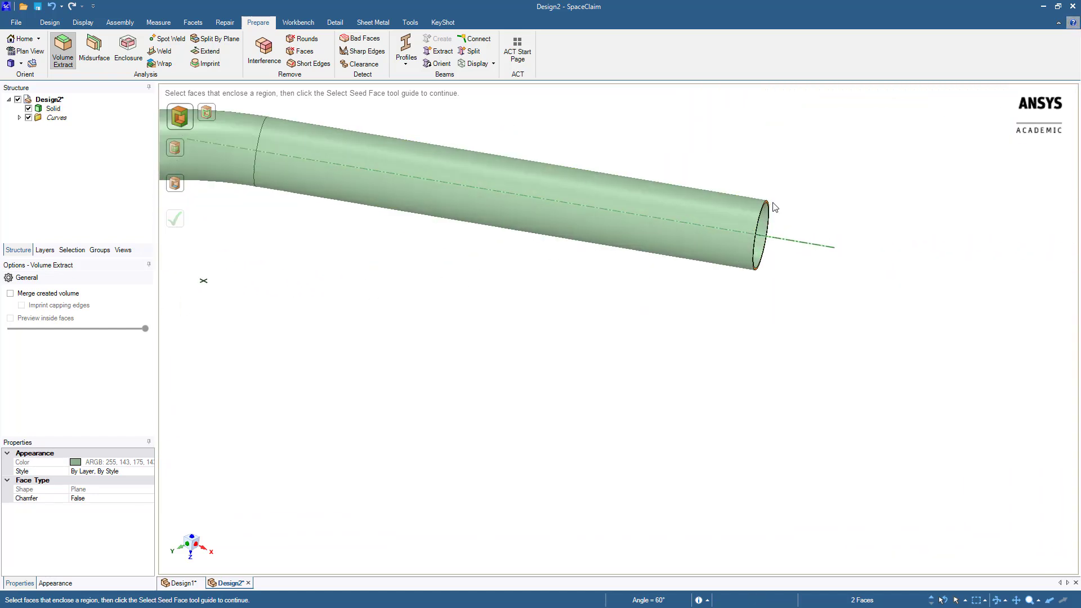
pyautogui.scroll(5, 774, 207)
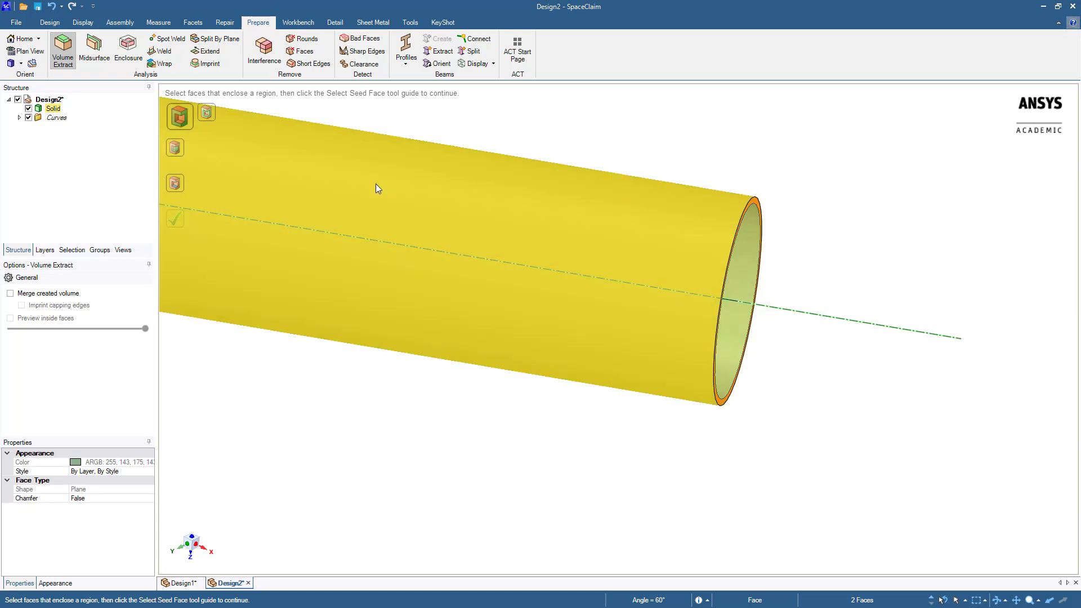
# Choose the tube's inner wall as the seed face, create the enclosed volume and expand its component in the structure tree
pyautogui.click(174, 183)
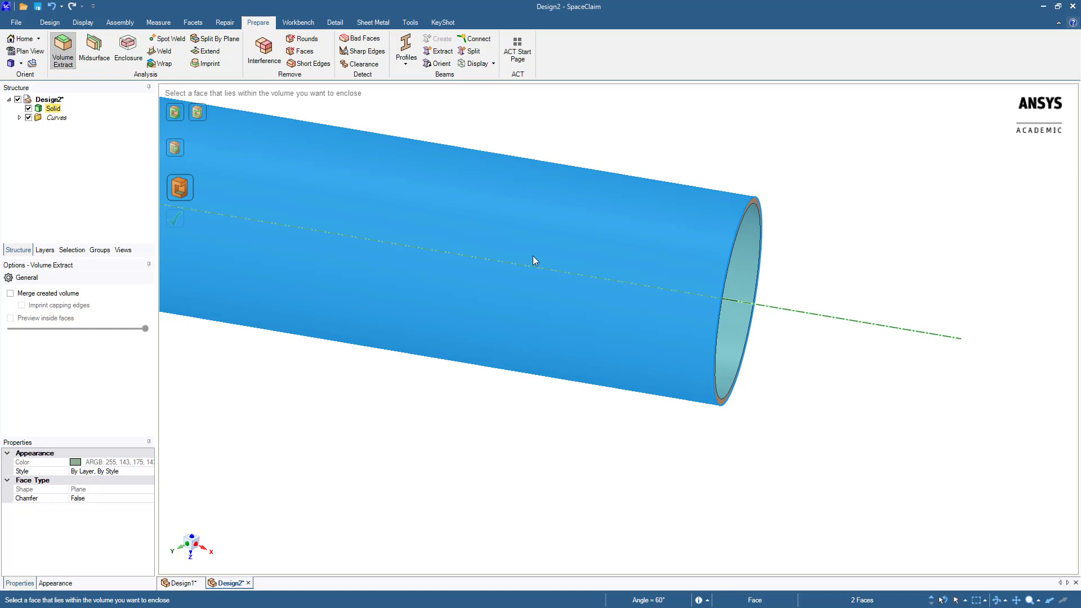
pyautogui.moveTo(813, 217); pyautogui.dragTo(768, 231, button='middle')
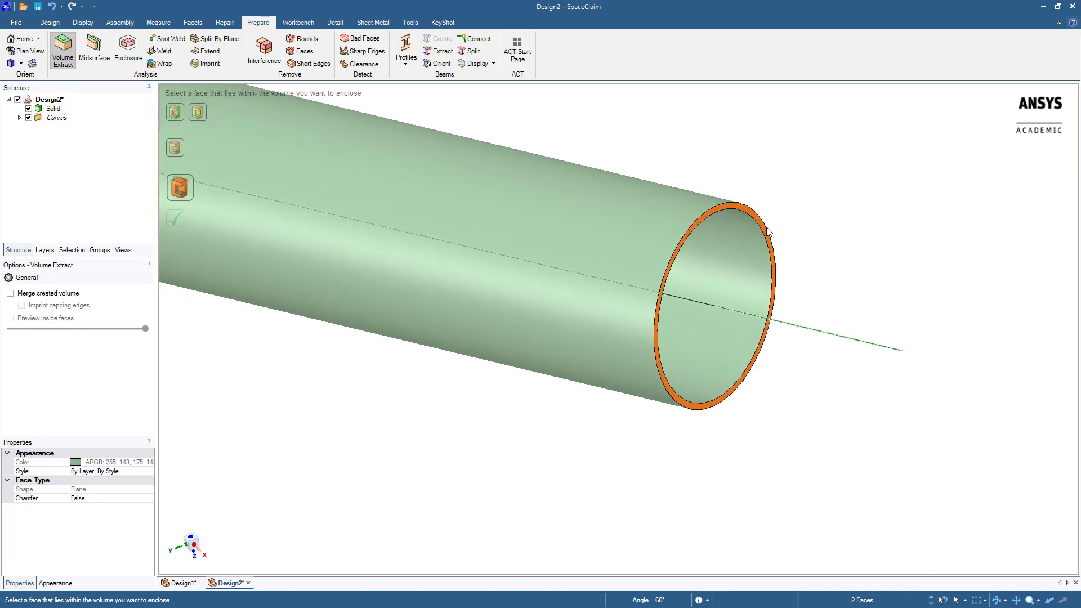
pyautogui.click(727, 288)
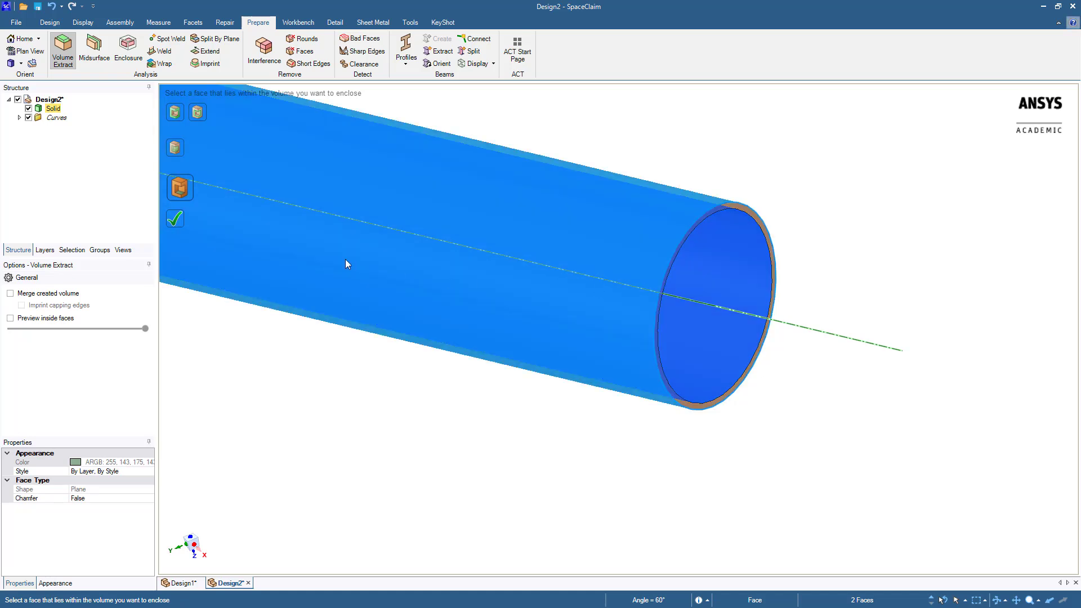
pyautogui.click(177, 219)
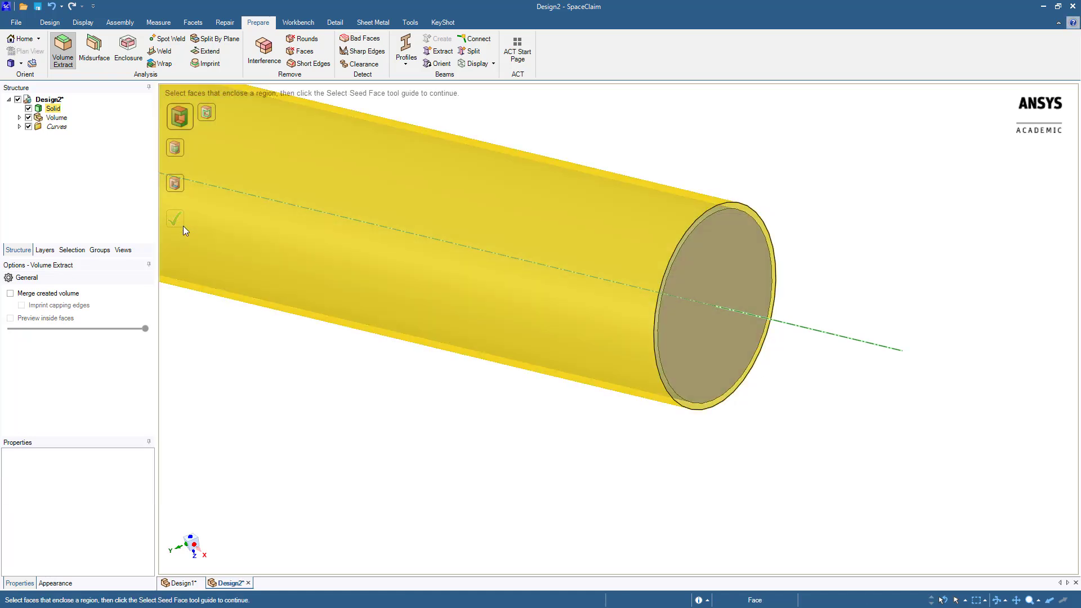
pyautogui.click(20, 118)
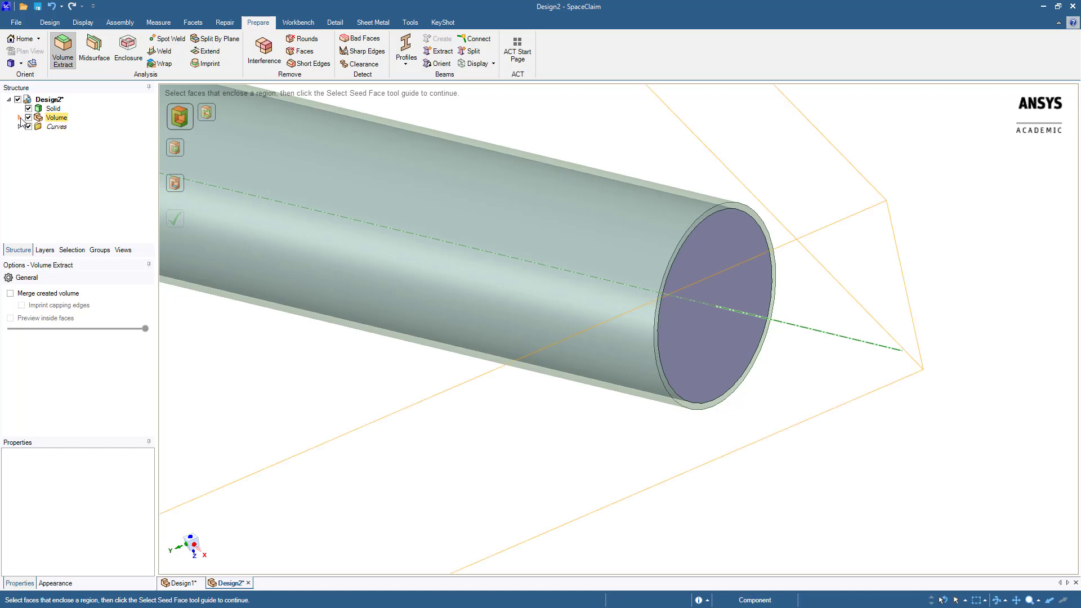
# Hide the tube solid and the curves so only the extracted volume shows, and suppress the solid for physics
pyautogui.click(66, 126)
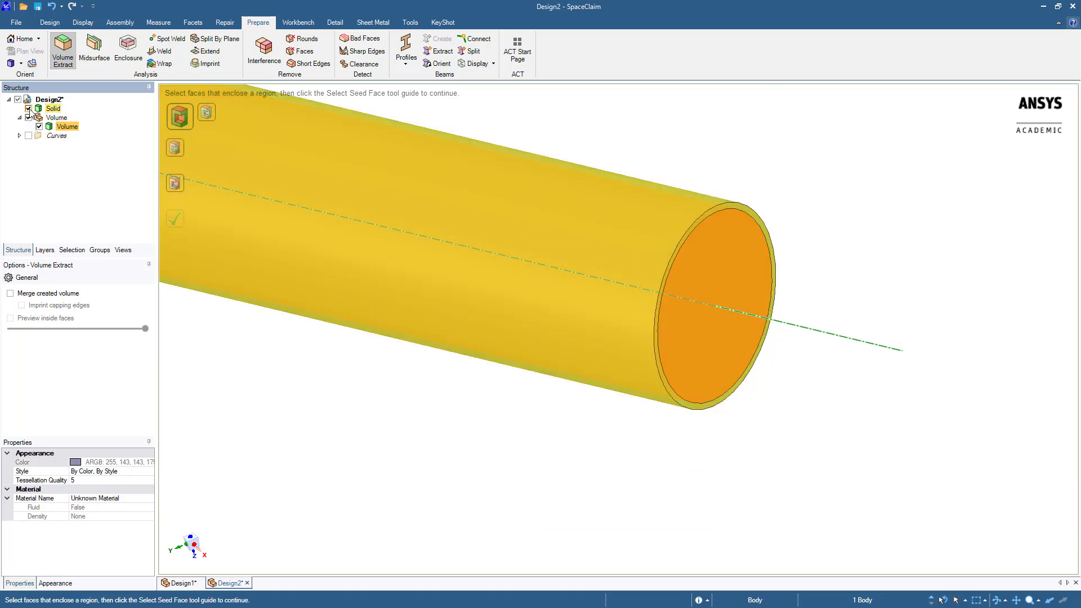
pyautogui.click(28, 108)
pyautogui.click(28, 136)
pyautogui.click(179, 304)
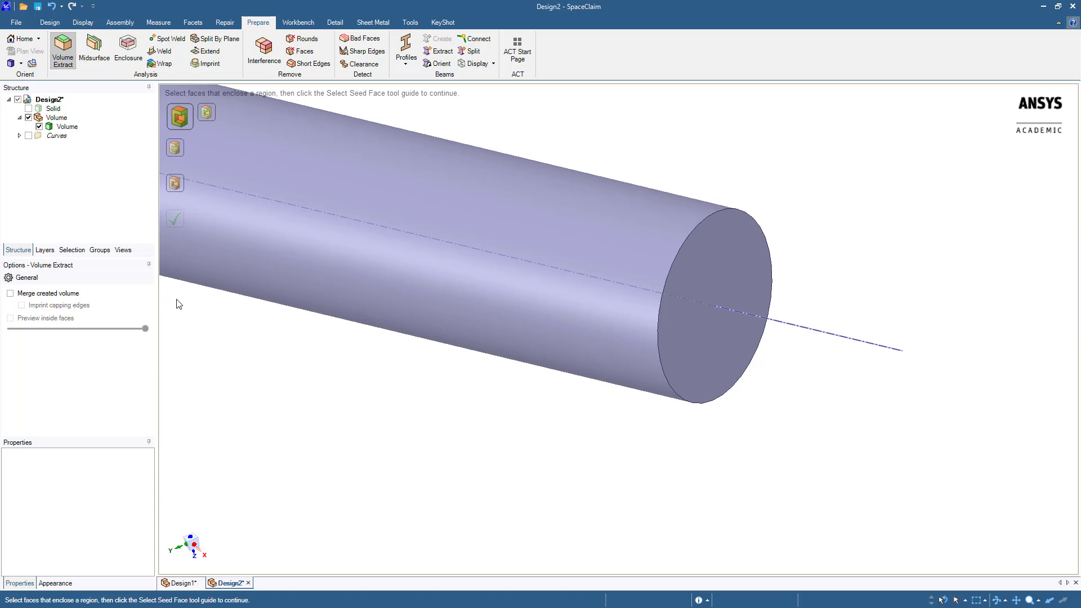
pyautogui.rightClick(51, 108)
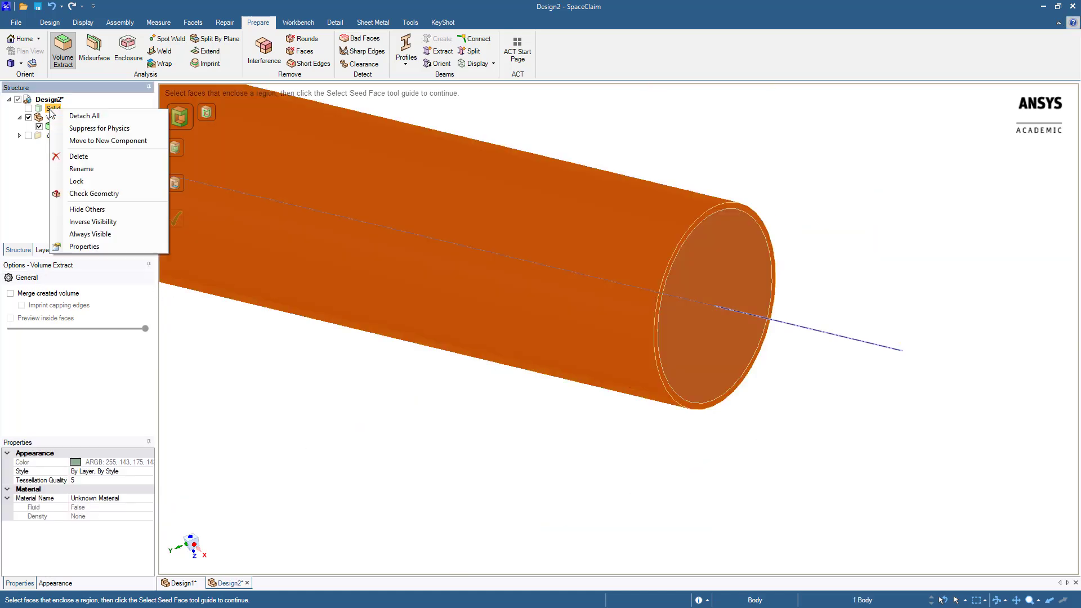
pyautogui.click(78, 129)
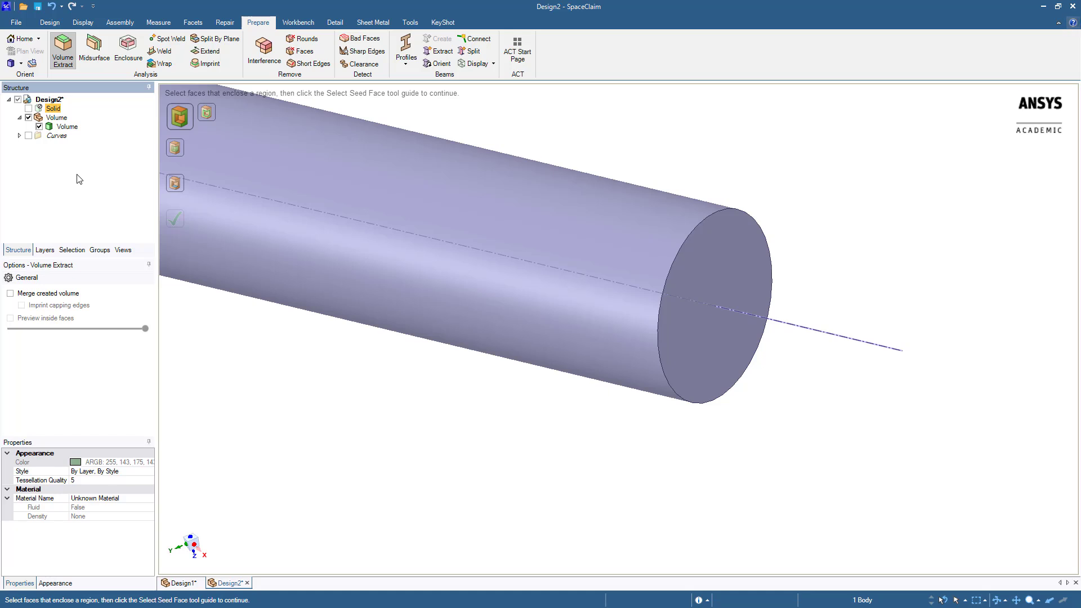
# Create a named selection called Inlet from the fluid volume's end face beside the origin axes
pyautogui.click(100, 250)
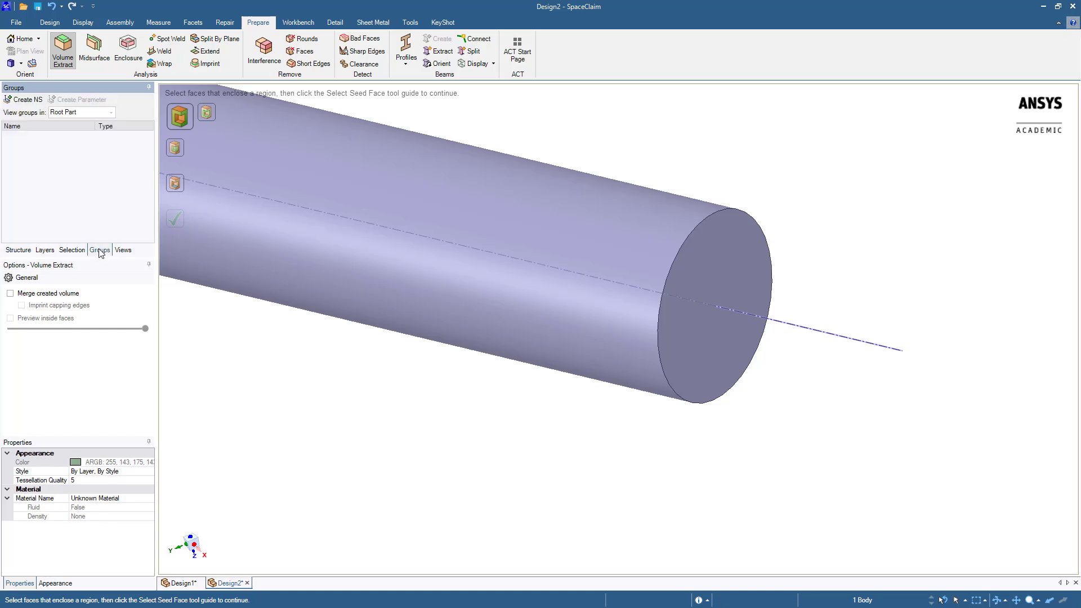
pyautogui.click(49, 23)
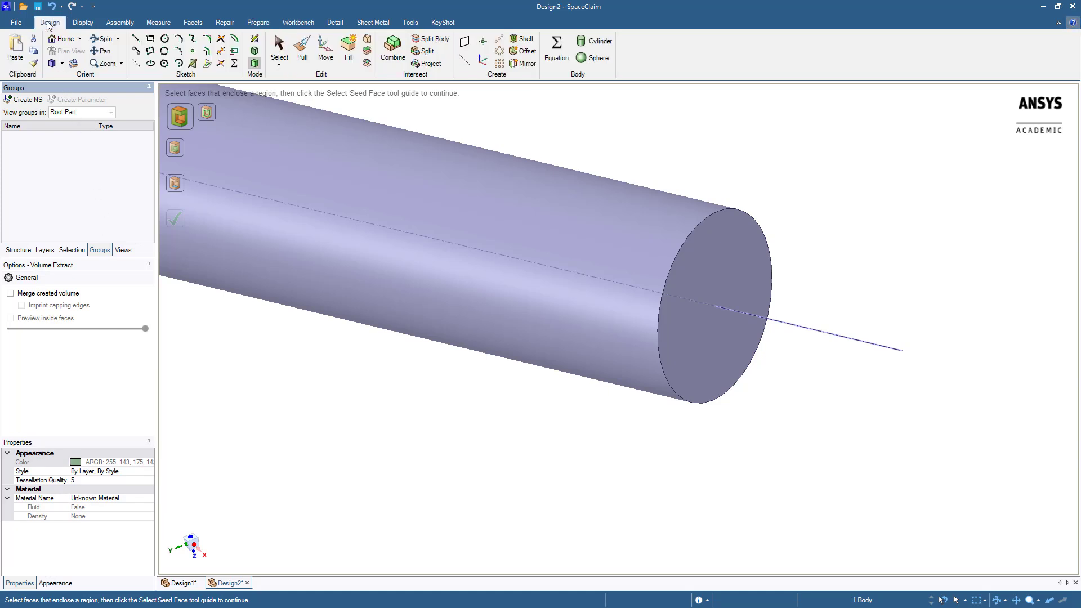
pyautogui.click(278, 54)
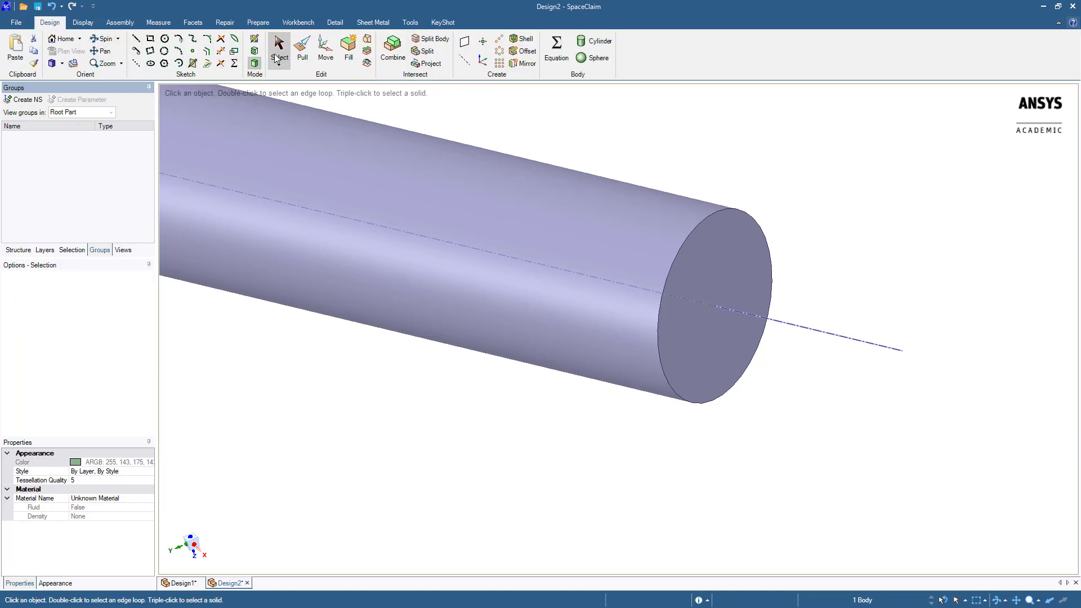
pyautogui.click(221, 218)
pyautogui.scroll(-4, 258, 248)
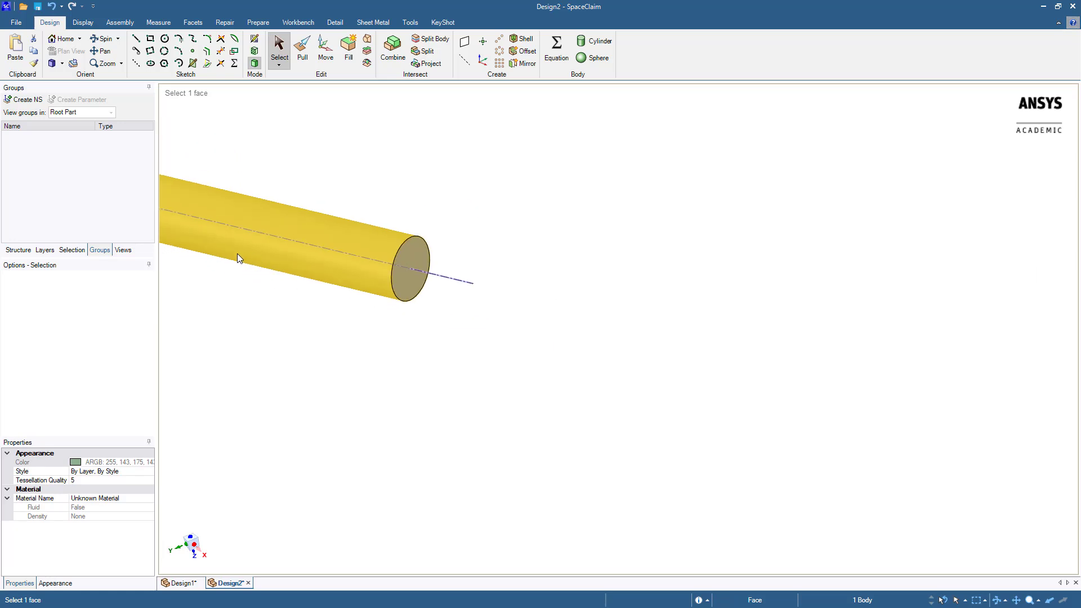
pyautogui.scroll(-3, 237, 258)
pyautogui.keyDown('shift'); pyautogui.moveTo(198, 306); pyautogui.dragTo(776, 265, button='middle'); pyautogui.keyUp('shift')
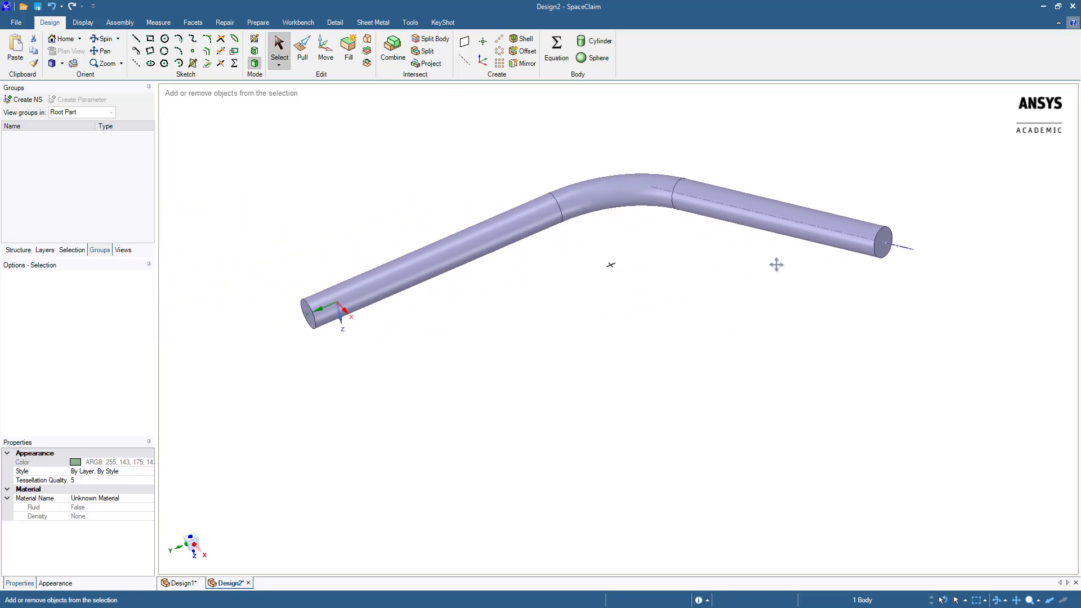
pyautogui.click(308, 313)
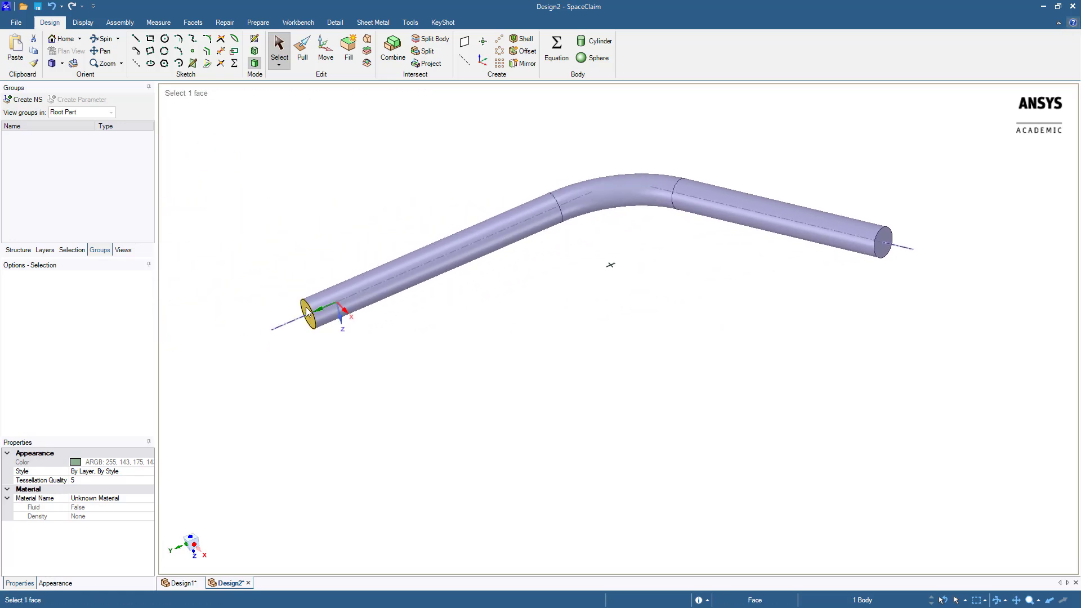
pyautogui.click(308, 313)
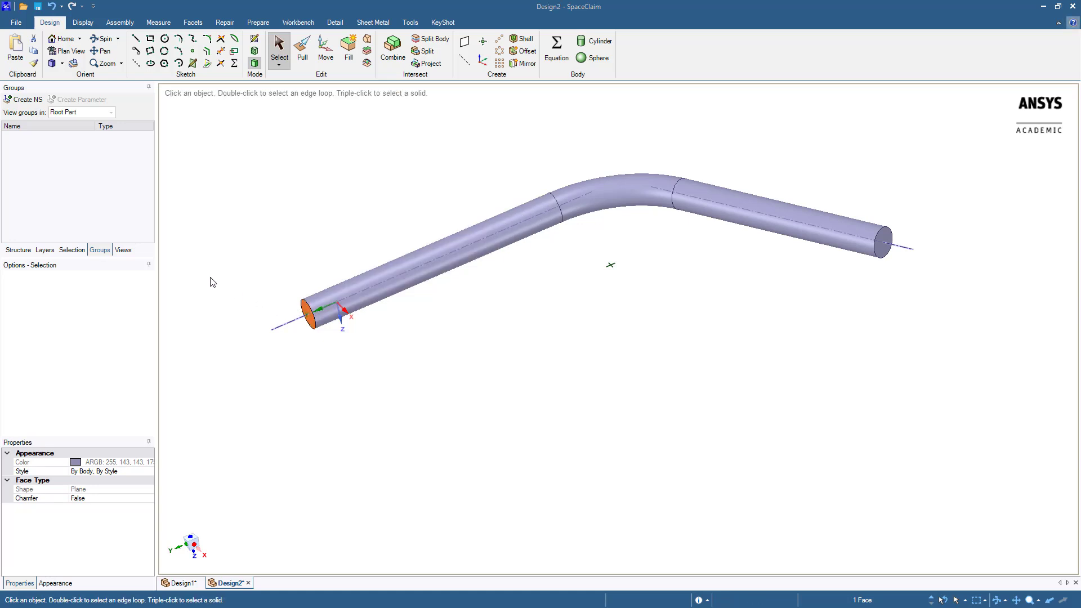
pyautogui.click(23, 100)
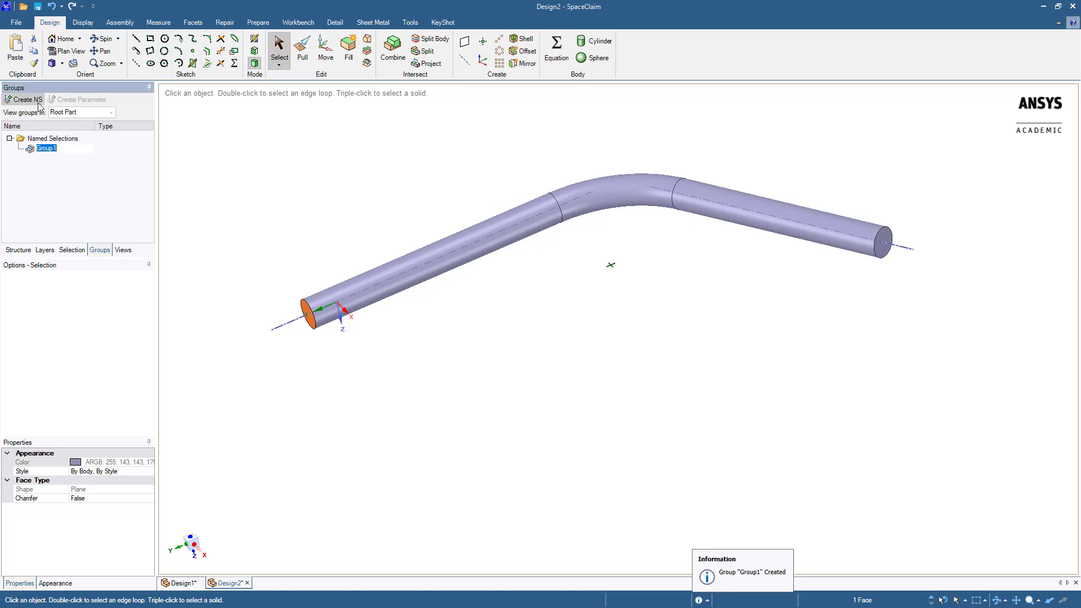
pyautogui.write('Inlet')
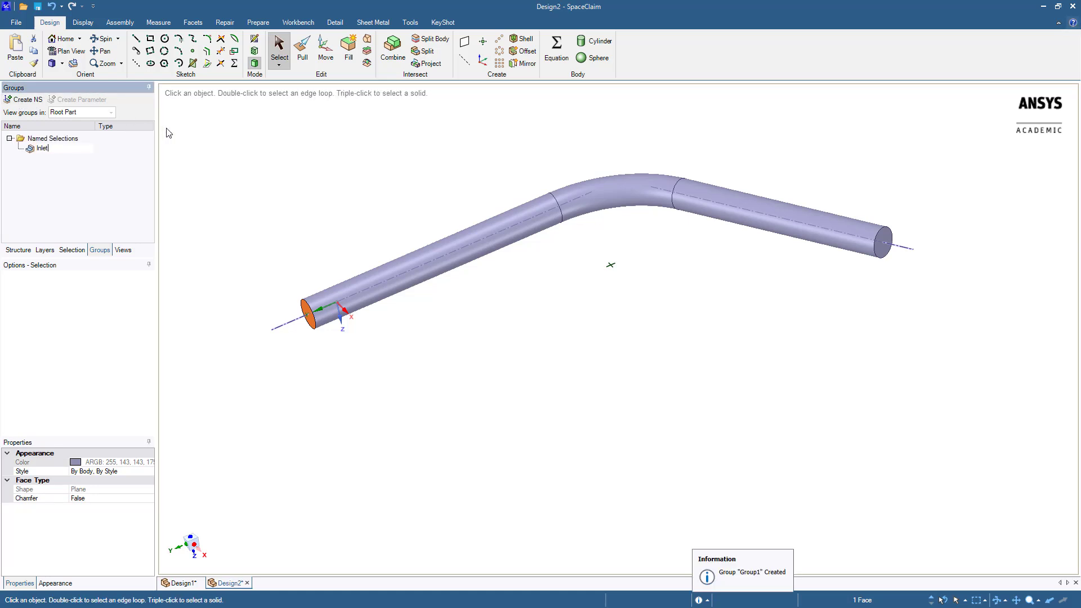
pyautogui.press('Return')
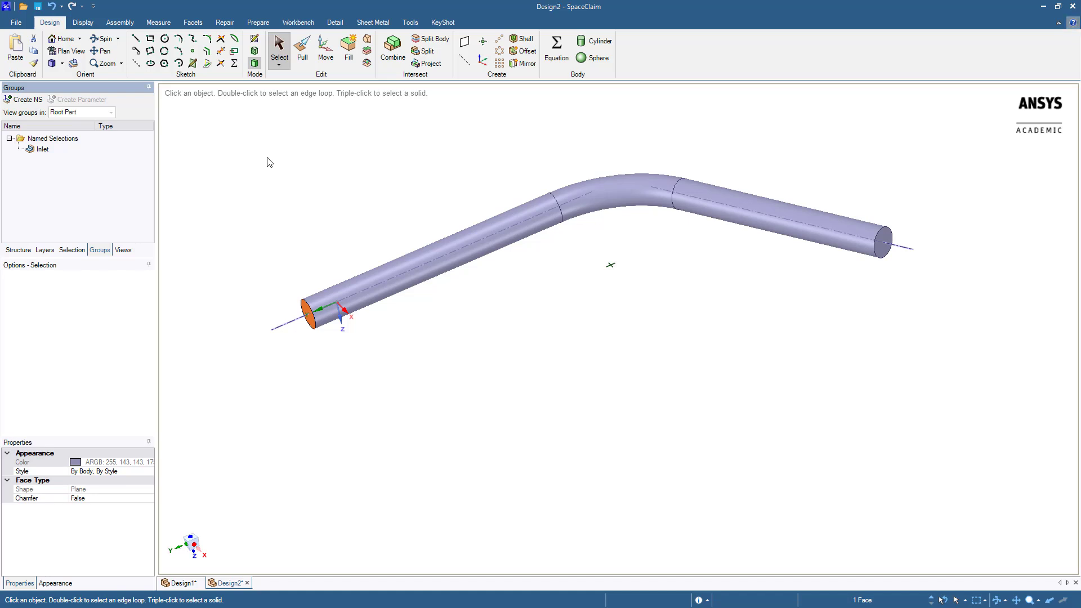
# Create a named selection called Outlet from the end face at the opposite end of the fluid volume
pyautogui.click(881, 239)
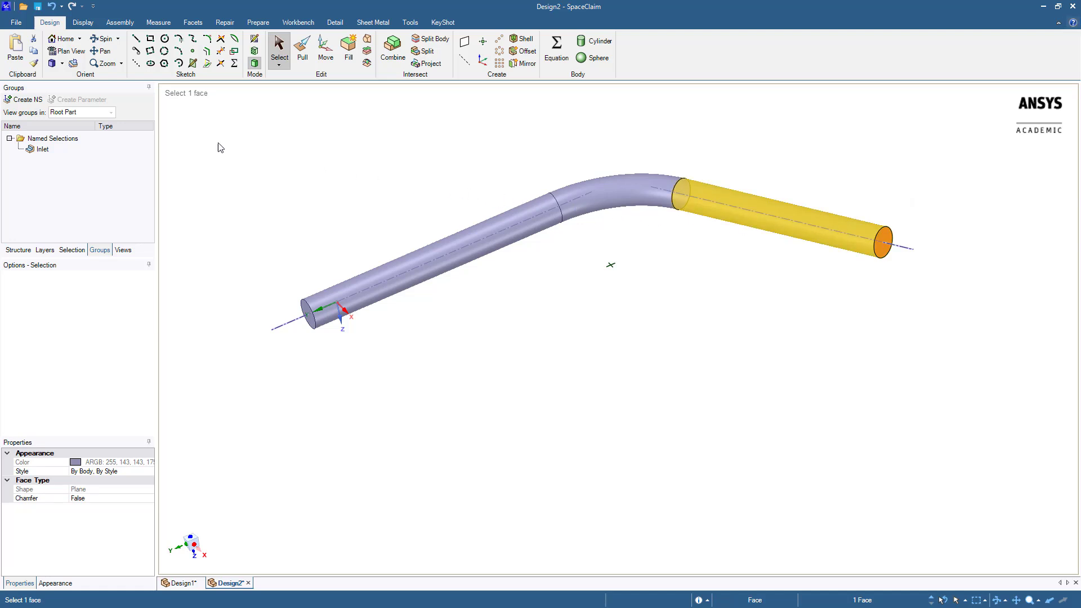
pyautogui.click(40, 103)
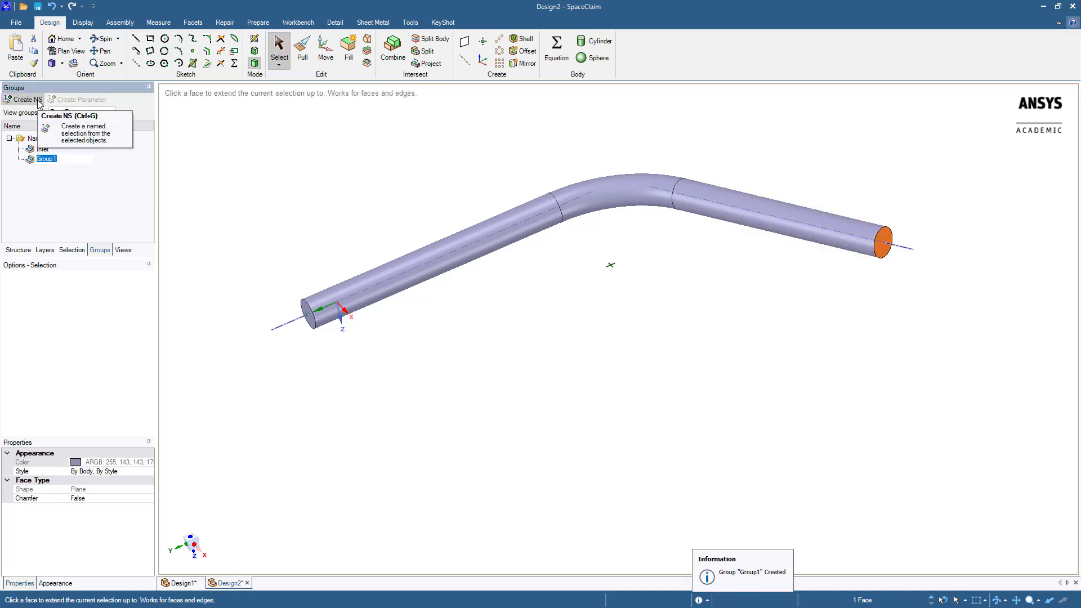
pyautogui.write('Outlet')
pyautogui.press('Return')
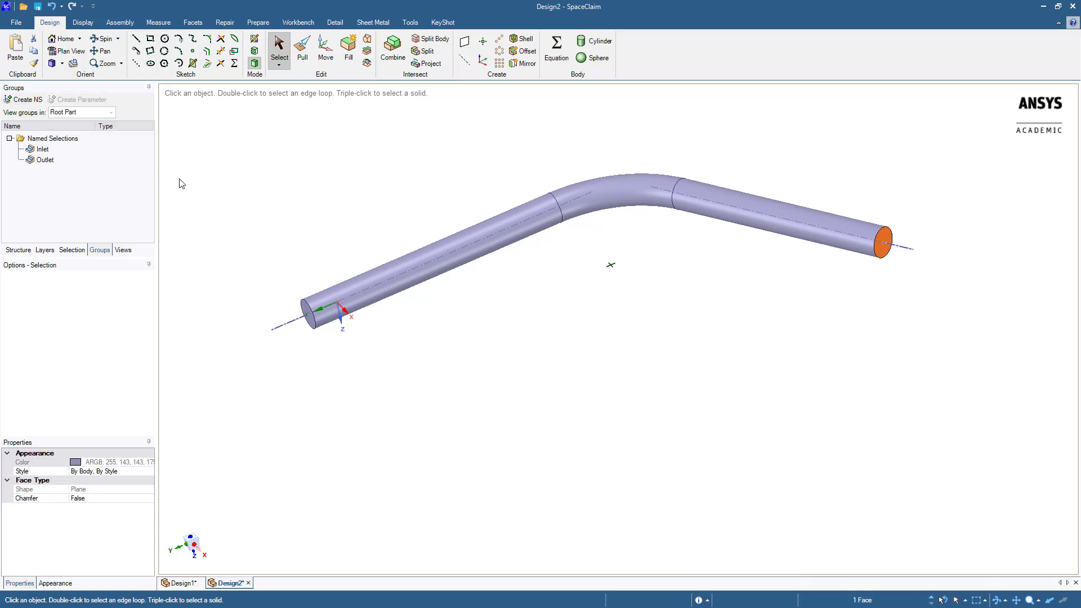
# Create a named selection called Walls from the outer faces of both straight sections and the bend
pyautogui.click(388, 269)
pyautogui.keyDown('ctrl'); pyautogui.click(609, 194); pyautogui.keyUp('ctrl')
pyautogui.keyDown('ctrl'); pyautogui.click(703, 211); pyautogui.keyUp('ctrl')
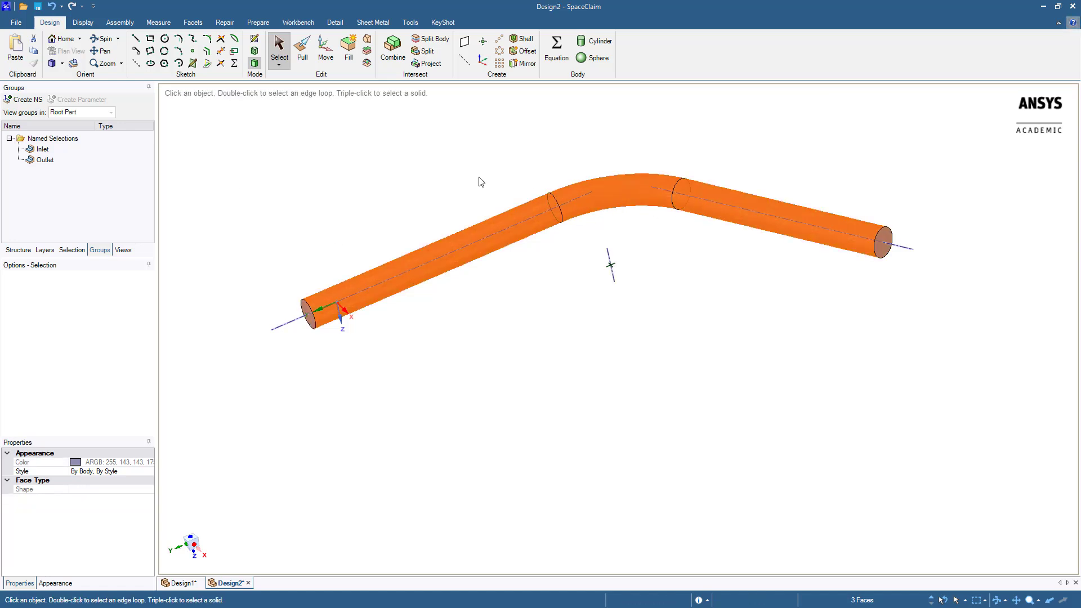
pyautogui.click(25, 99)
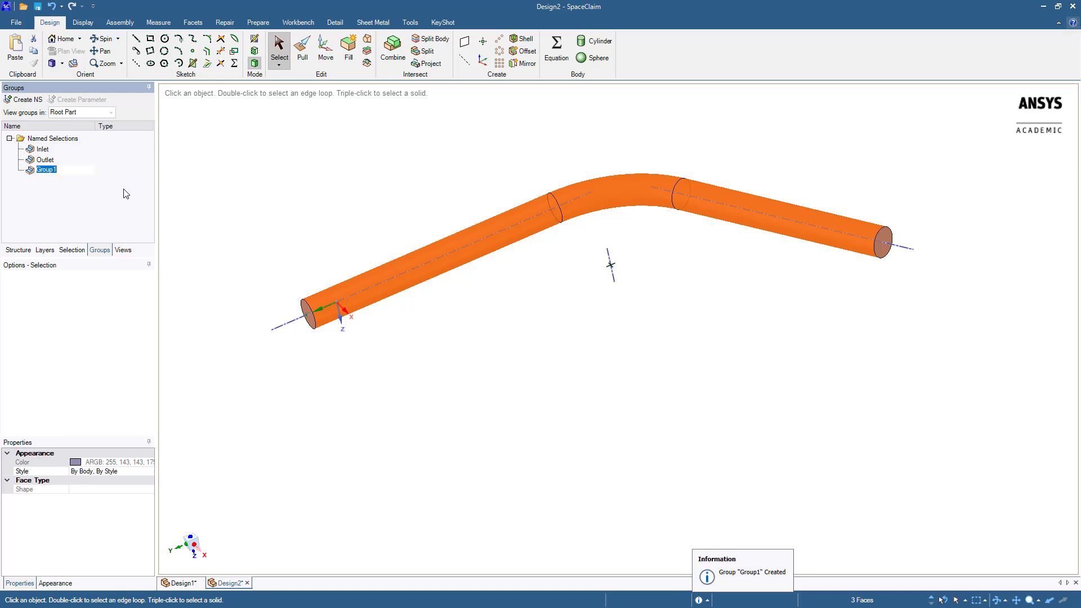
pyautogui.write('Walls')
pyautogui.press('Return')
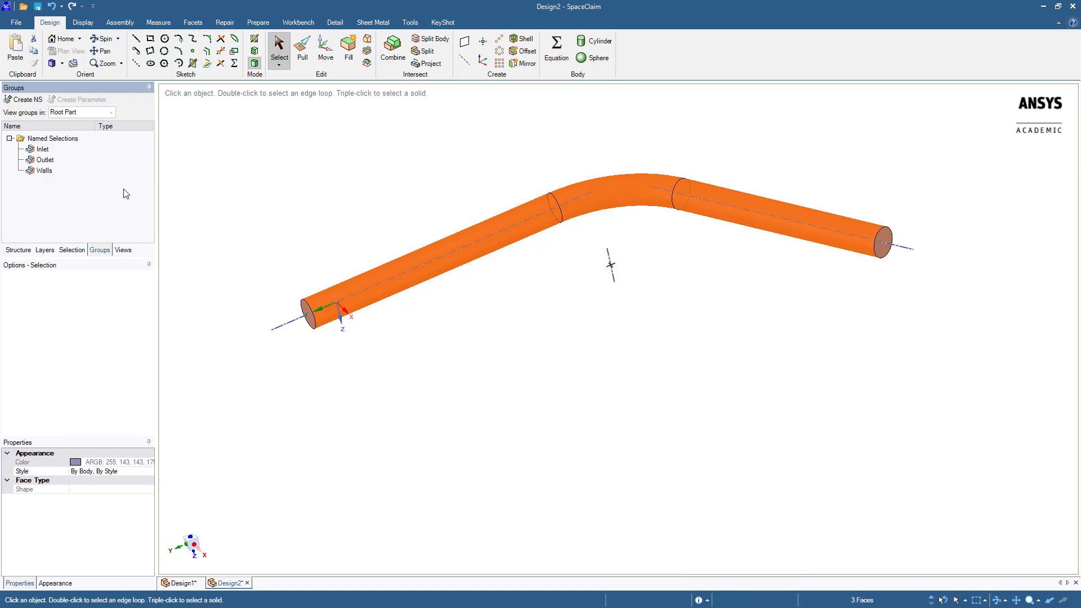